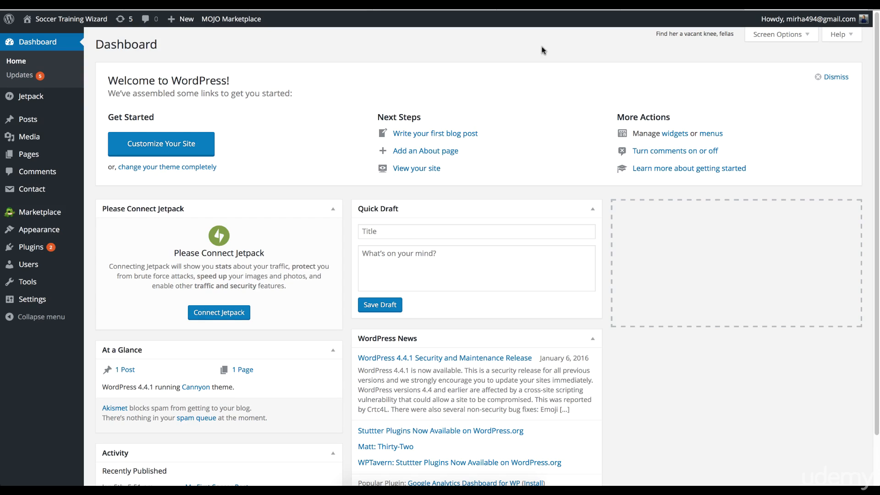
Create a new post and fill its body with the soccer article beginning "Discover New Soccer Training Techniques and Become a Better Soccer Player Today!"
mouse_move(42, 118)
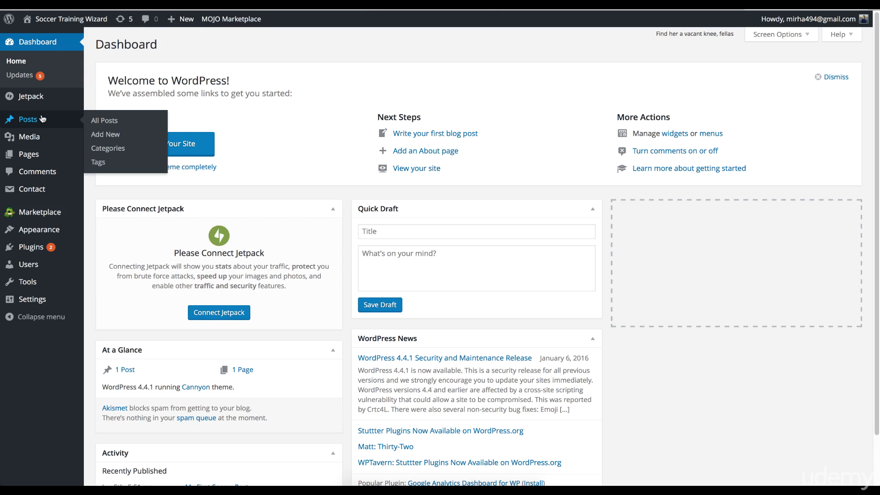
click(102, 120)
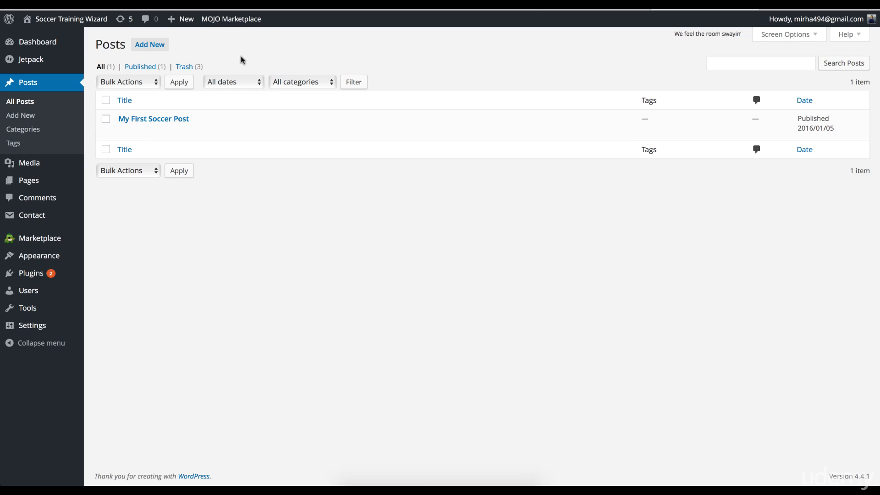
click(160, 46)
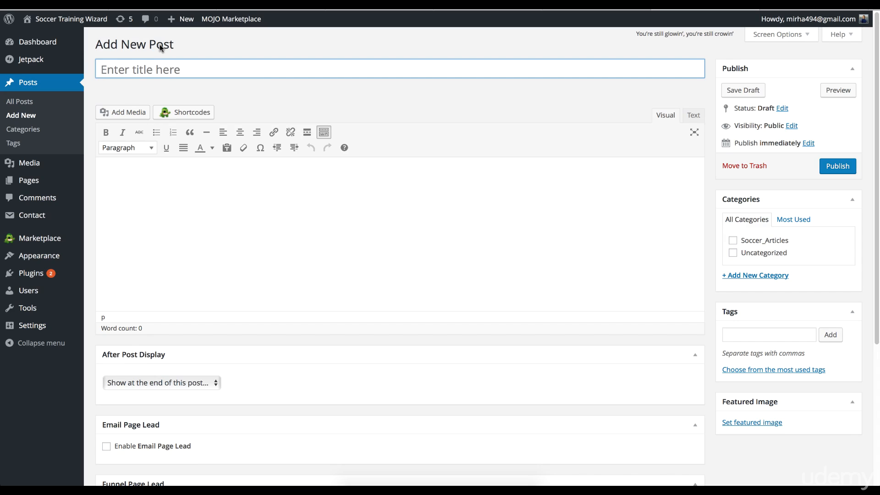
click(212, 240)
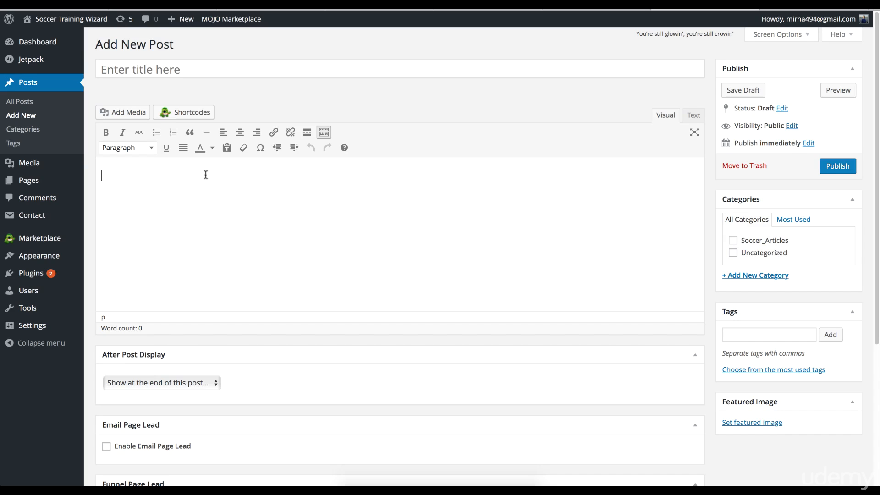
text(Discover New Soccer Training Techniques and Become a Better Soccer Player Today!  Hello and welcome to soccer training guide. On this site I will give you valuable information on everything about soccer. I hope you will enjoy your visit here and that you find this website useful and informative.  After spending hours searching for relevant information about soccer I was disappointed and tired of many soccer sites out there because I believed that these sites did not help soccer players at all. Instead, these sites just repeated the same theory over and over again. That is how the idea for this website came to me.  So I decided to build a website with only relevant information about soccer and do everything I can to help you succeed on the soccer field. I love to watch, play and discuss soccer every time I get the chance. I usually don't define soccer as a sport, instead I call it a lifestyle, because soccer is a main part of my life.  I would not call myself a soccer fanatic either, but I am living for the game. Everyone that loves soccer knows what I am talking about, there is simply nothing better than kicking that leather ball, the passion and joy of soccer can't be described with words, you have to experience it yourself.  One of my main problems with this website was to figure out who is reading all the soccer information published here? Is it a soccer player searching for efficient soccer moves and dribbling tips? Maybe a soccer mom trying to learn more about the different soccer positions?  Or a father that want to learn more about how to play soccer? My vision is that everyone who likes the game of soccer should find something interesting on this website. Soccer is a game for any age and we are all kids when playing, watching and discussing it. Don't you agree?  With the World Cup 2018 coming upon us, we will be able to enjoy watching some of the best footballers play the game we all love so much.)
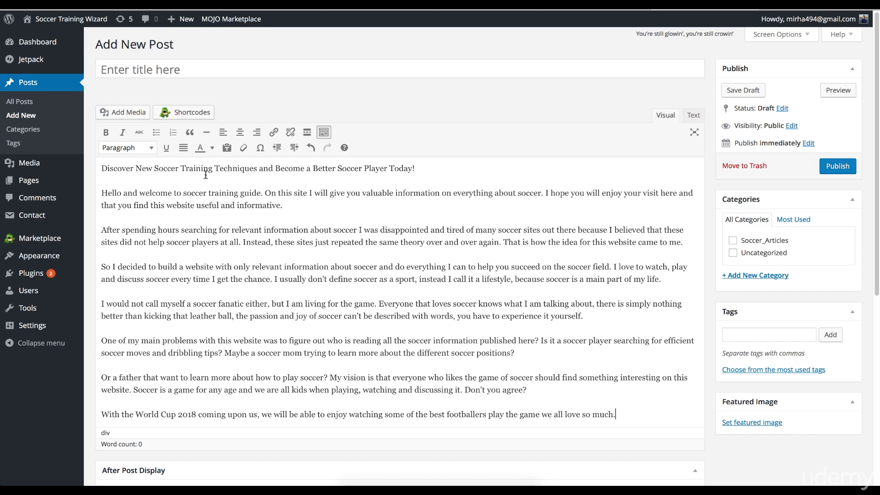
Move the article's first line from the body into the post title and delete the blank lines left above "Hello and welcome"
drag(417, 168, 22, 115)
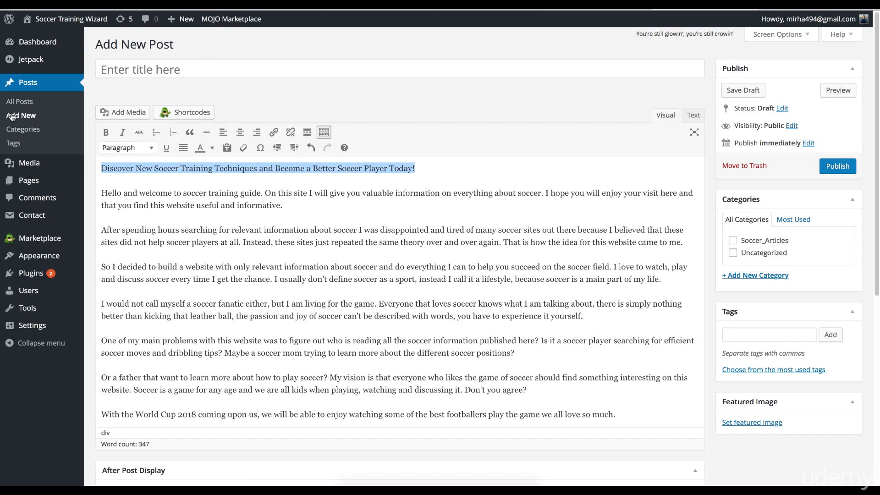
key(super+x)
click(193, 67)
key(super+v)
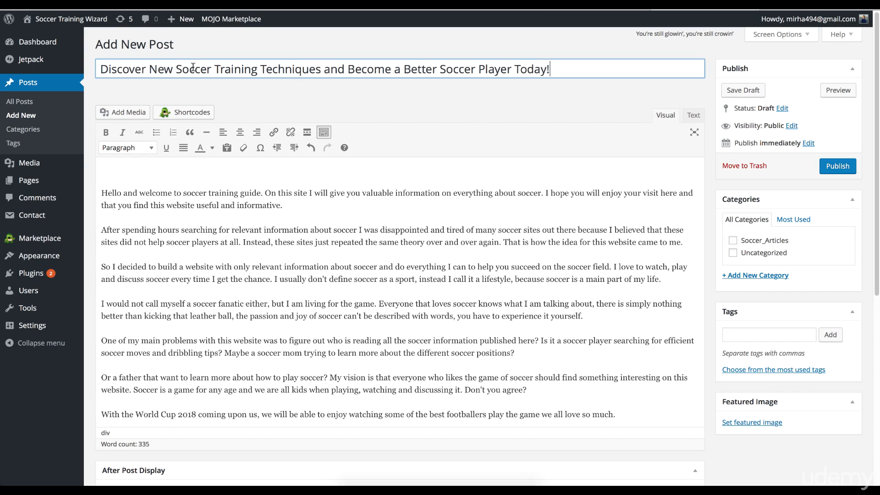
click(150, 180)
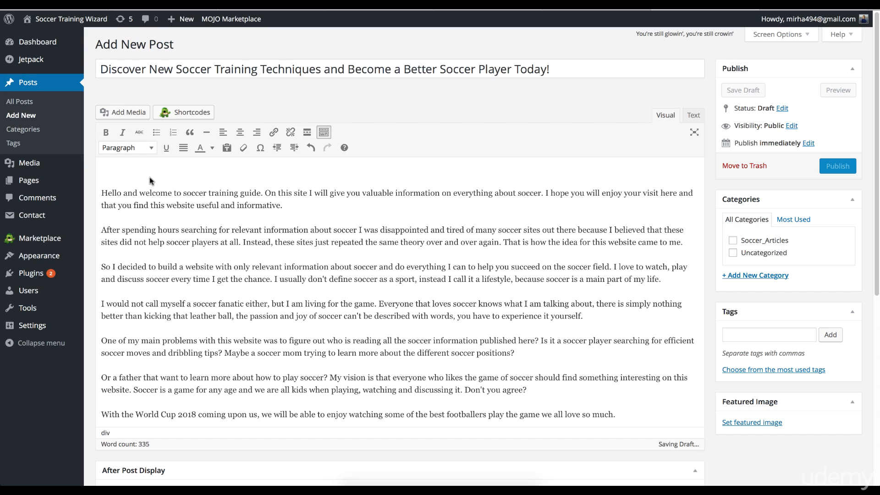
key(Delete)
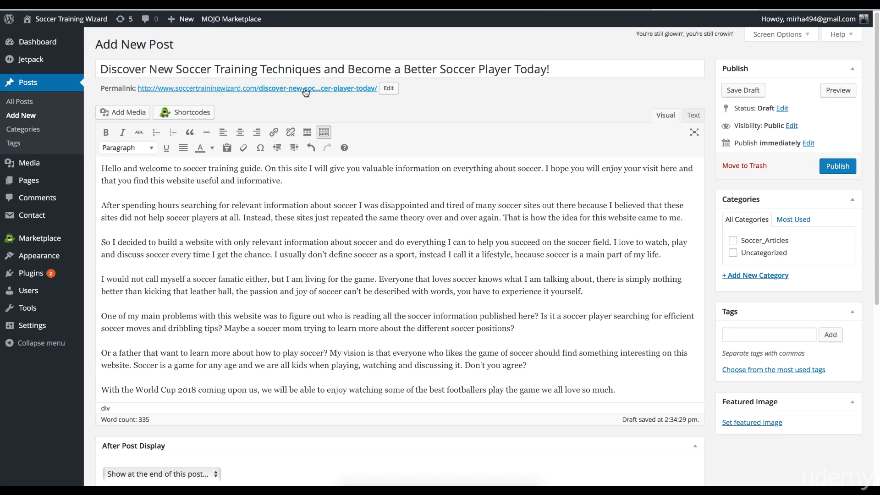
text(C)
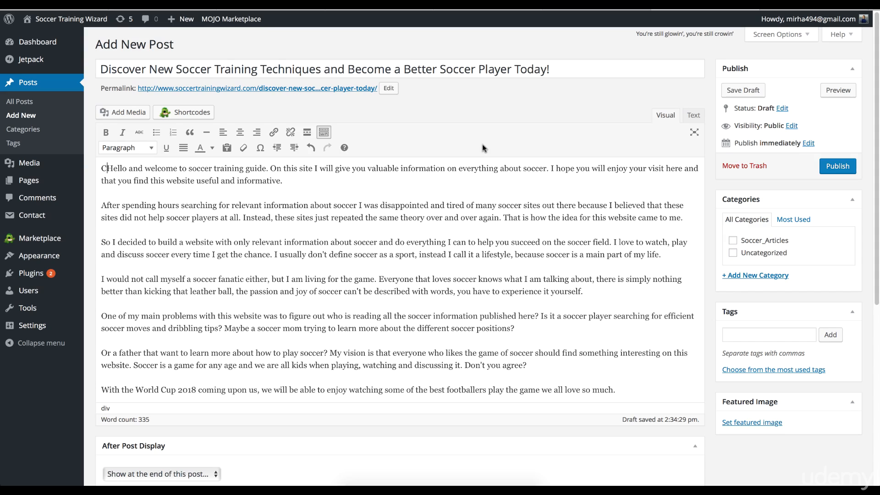
key(BackSpace)
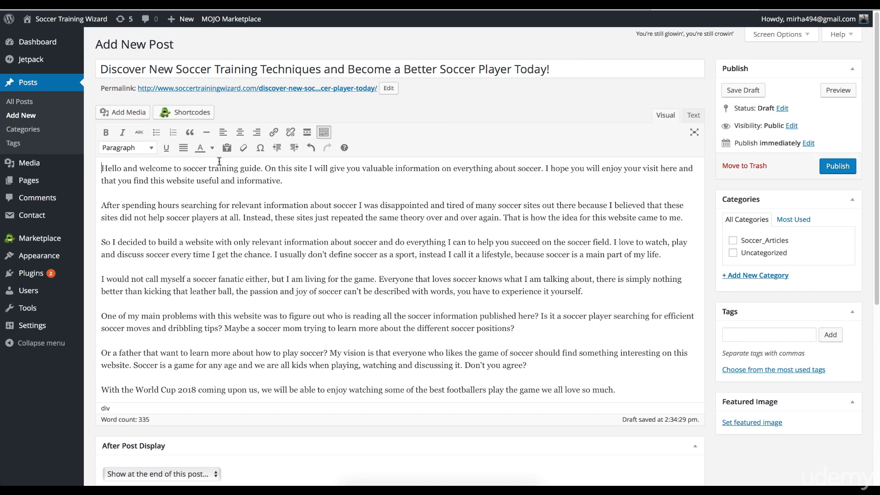
Make the opening paragraph bold and italicize "After spending hours searching for" at the start of the second paragraph
drag(292, 180, 65, 148)
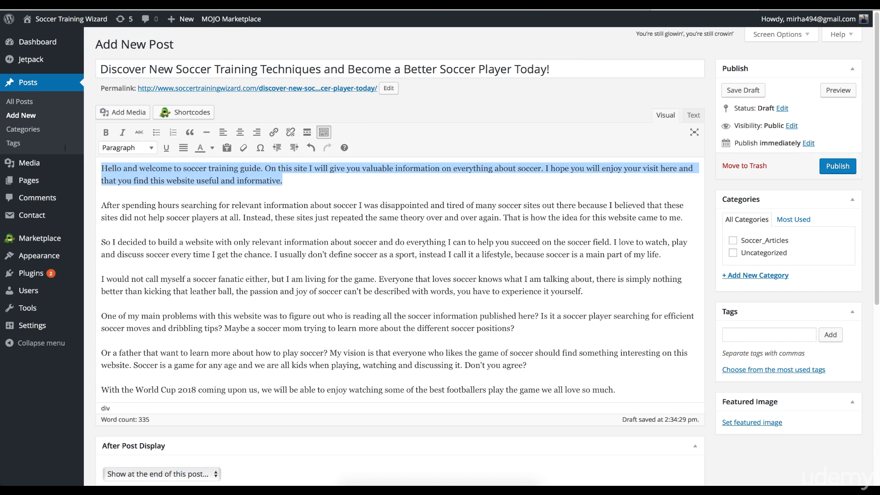
click(106, 132)
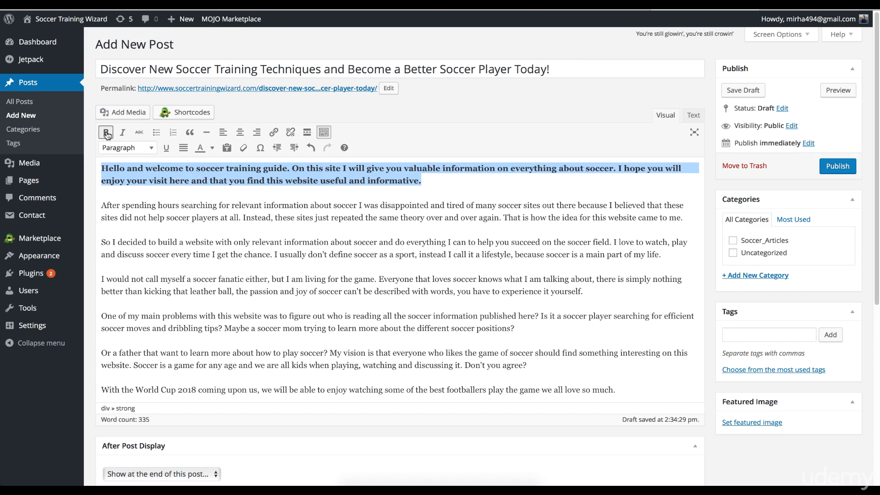
click(127, 196)
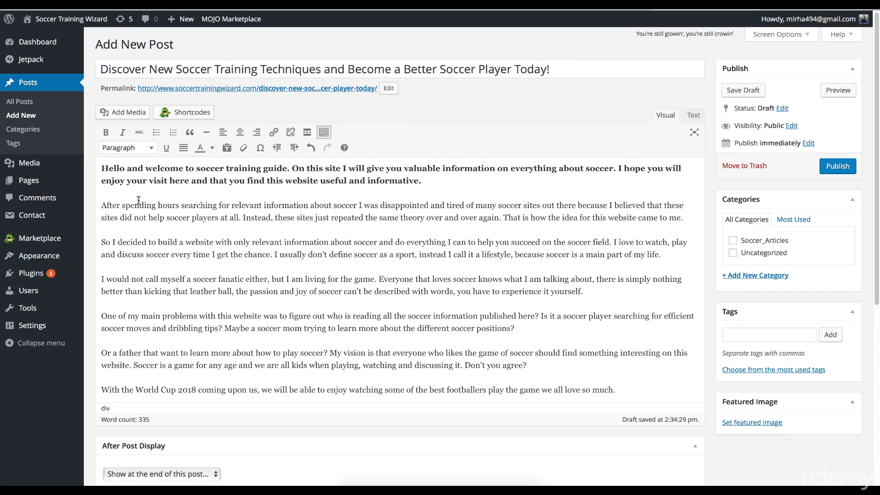
drag(103, 204, 235, 207)
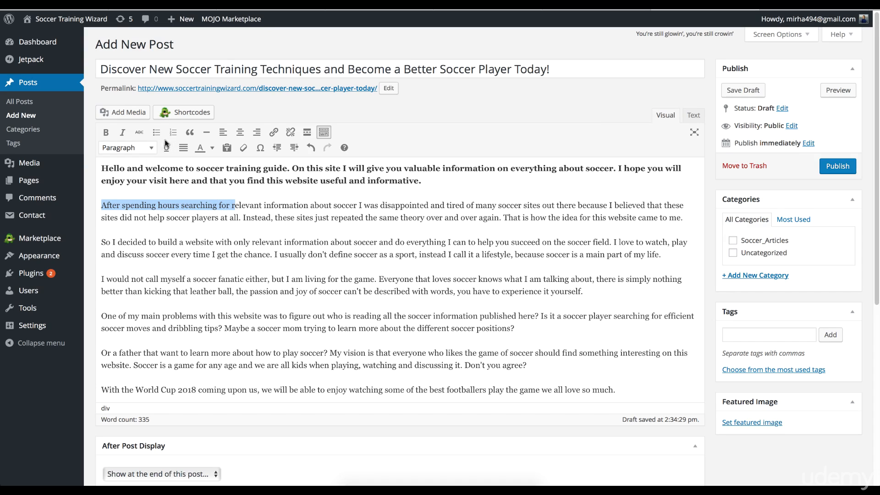
click(122, 132)
click(244, 220)
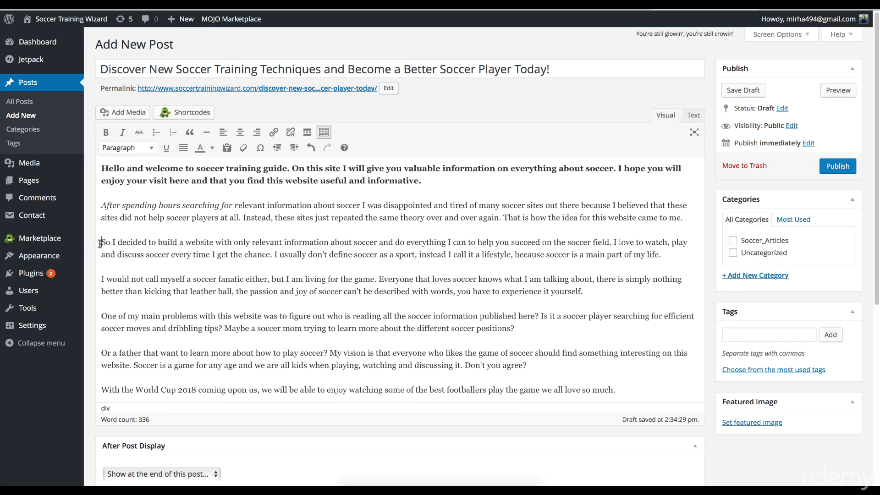
Apply strikethrough to the whole paragraph beginning "So I decided to build a website"
drag(99, 242, 700, 268)
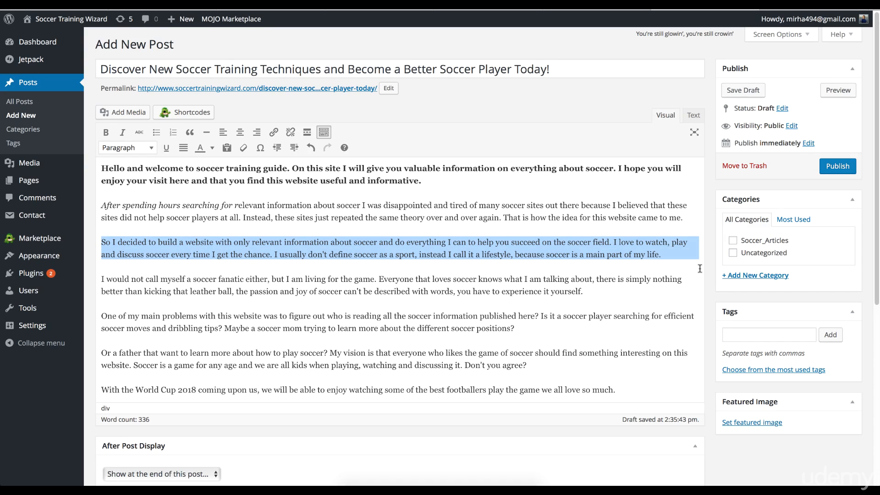
click(137, 133)
click(675, 257)
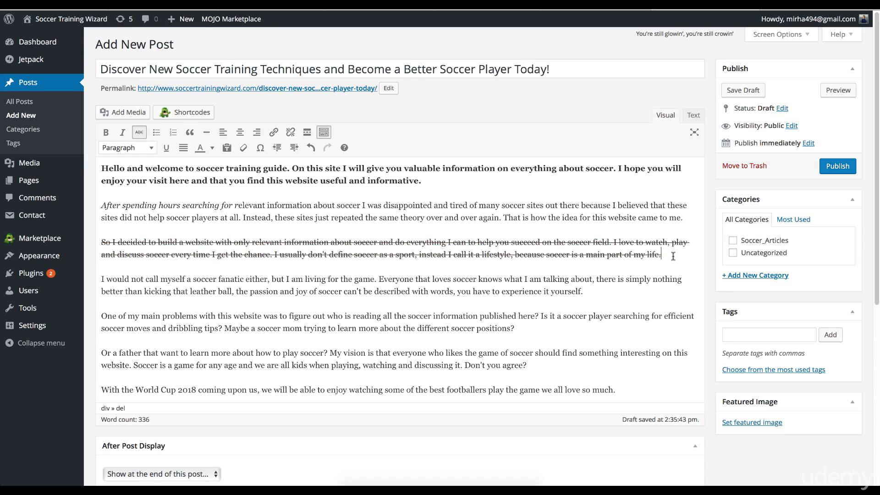
Add three lines reading "- one", "- two" and "- three" directly below the struck-through paragraph
key(Return)
text(<<)
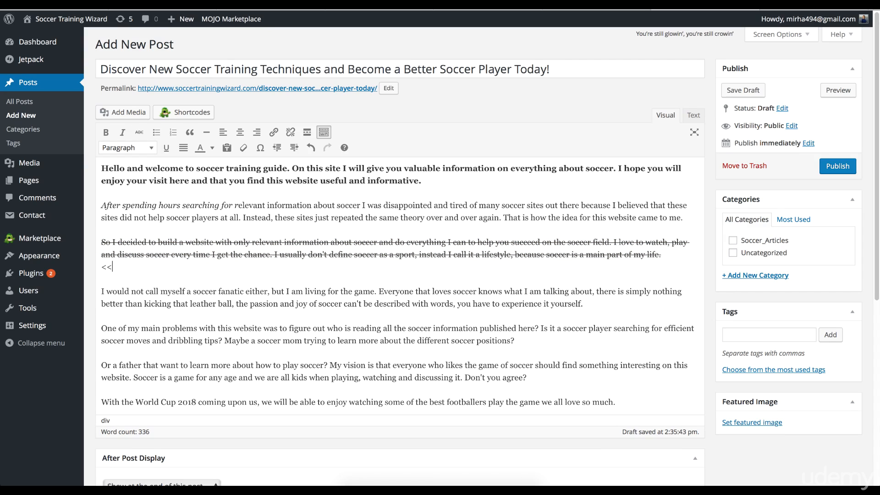
text('ne)
key(Return)
text(- two)
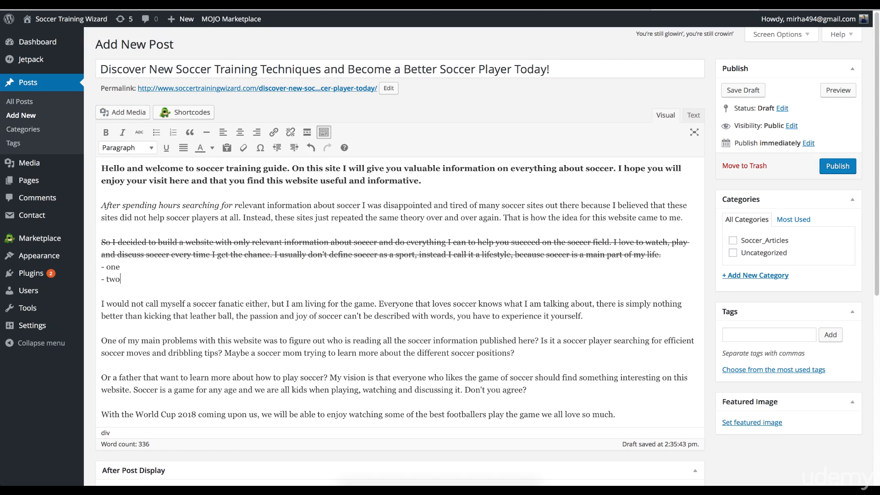
key(Return)
text(- three)
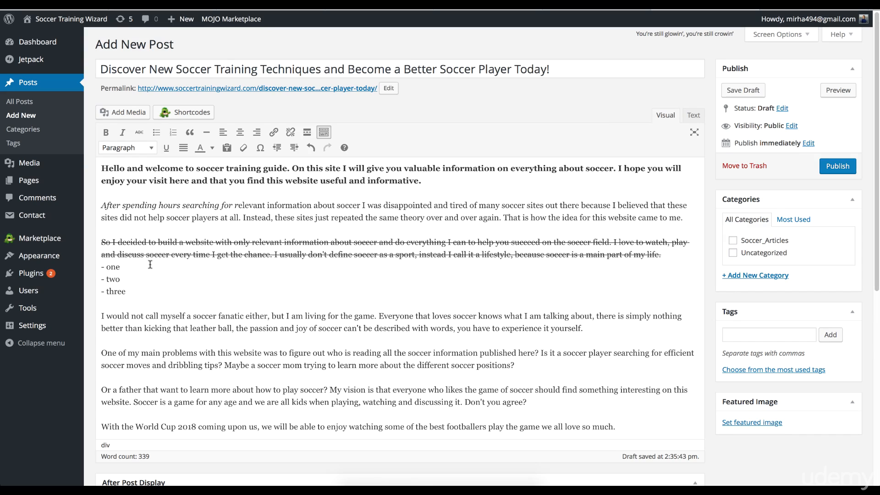
Remove the dash before "one" and turn that line into a bulleted list item
key(BackSpace)
key(BackSpace)
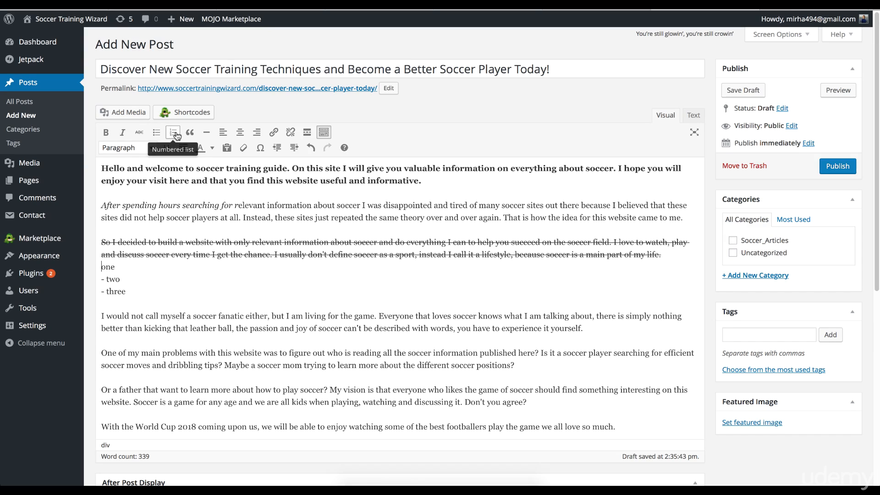
click(100, 269)
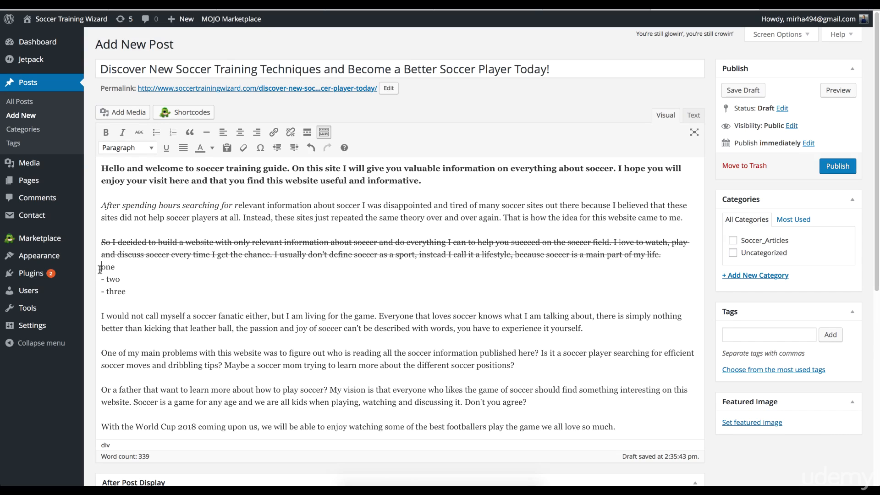
click(156, 134)
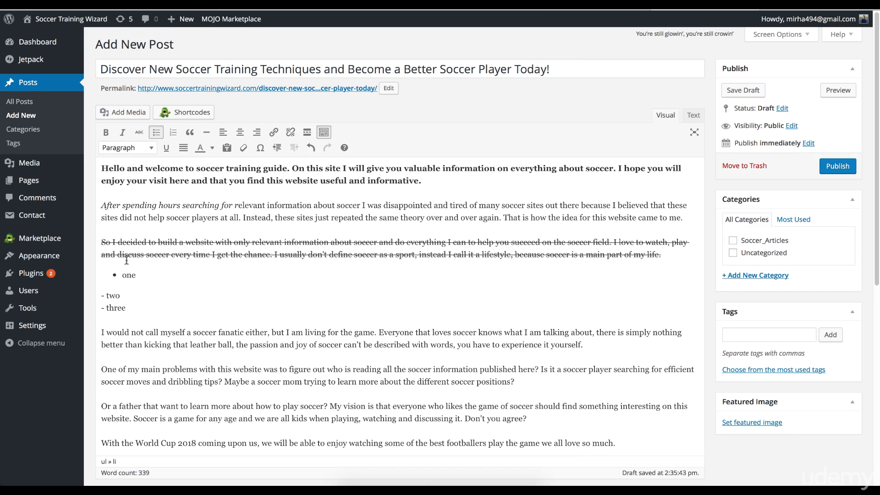
Remove the dashes before "two" and "three" and make each a separate item in the bulleted list
click(107, 295)
key(BackSpace)
key(BackSpace)
key(BackSpace)
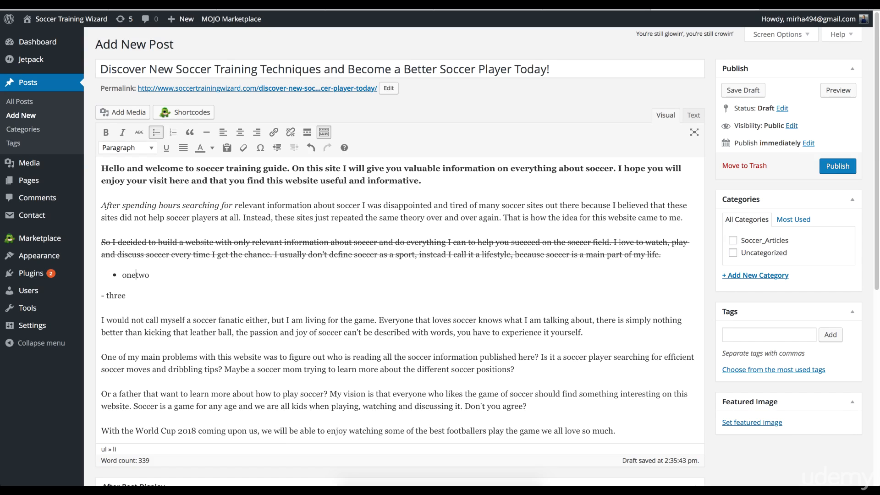
key(Return)
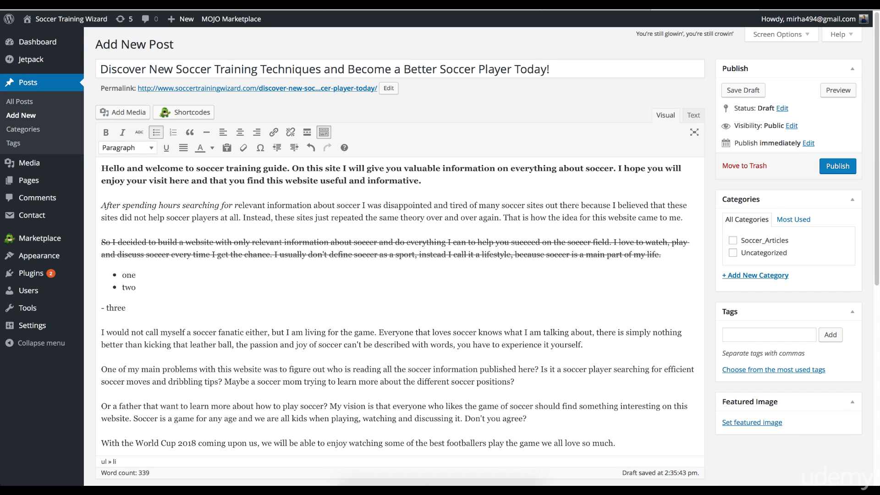
key(Down)
key(BackSpace)
key(BackSpace)
key(BackSpace)
key(Return)
key(Down)
Format the paragraph beginning "I would not call myself a soccer fanatic" as a blockquote
click(115, 278)
click(102, 333)
click(188, 136)
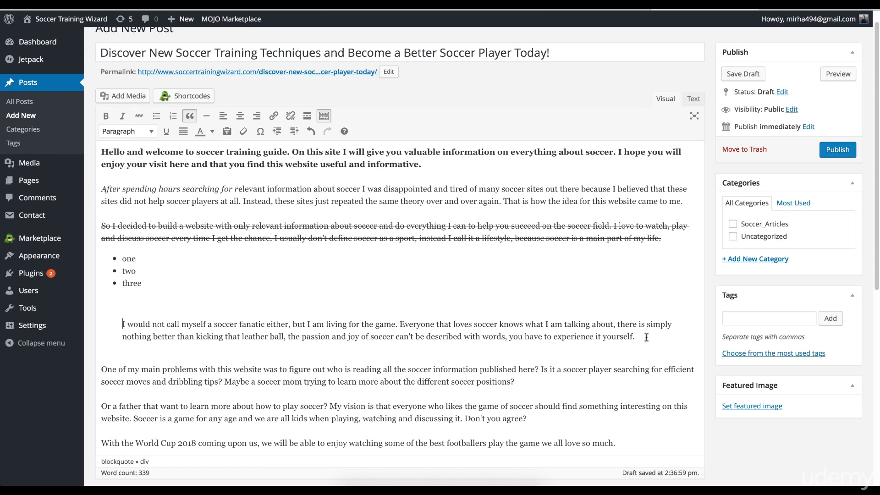
Try centre alignment on the paragraph beginning "One of my main problems" and settle on right alignment
click(111, 353)
click(243, 116)
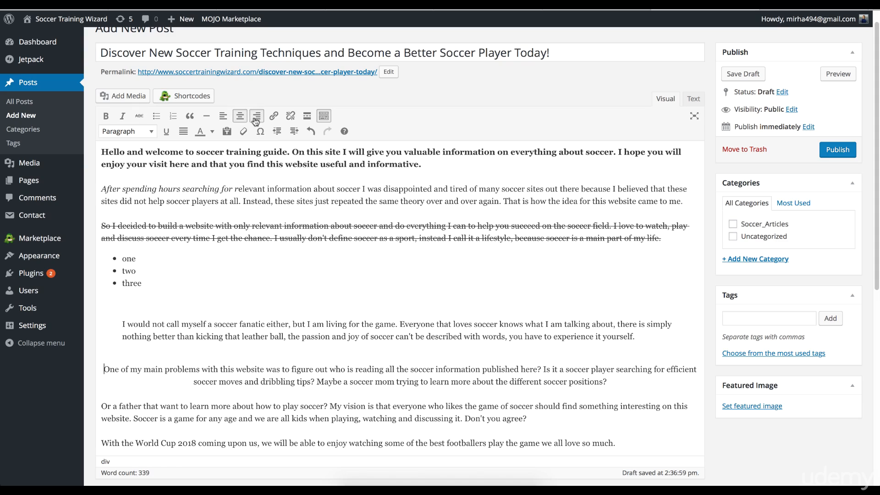
click(255, 118)
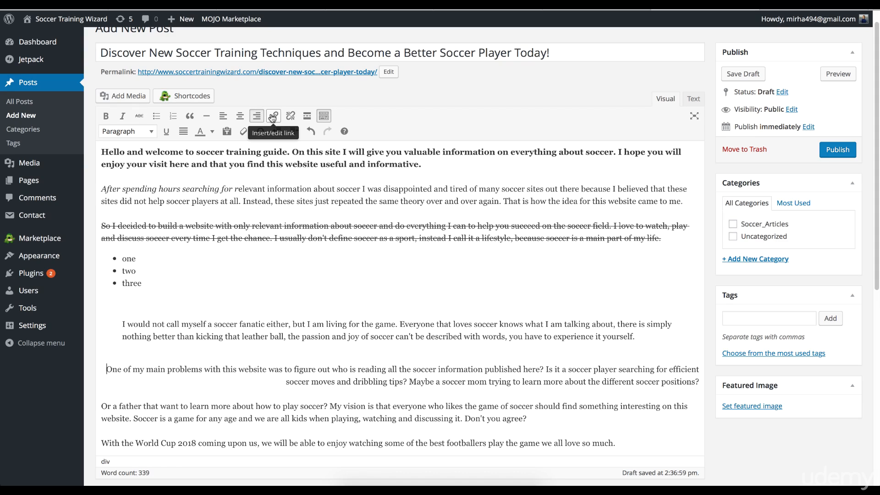
click(122, 188)
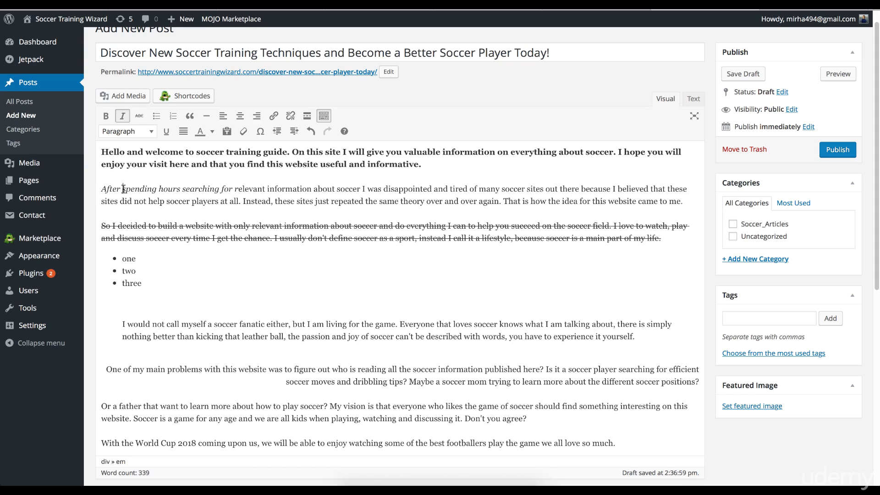
drag(124, 189, 175, 190)
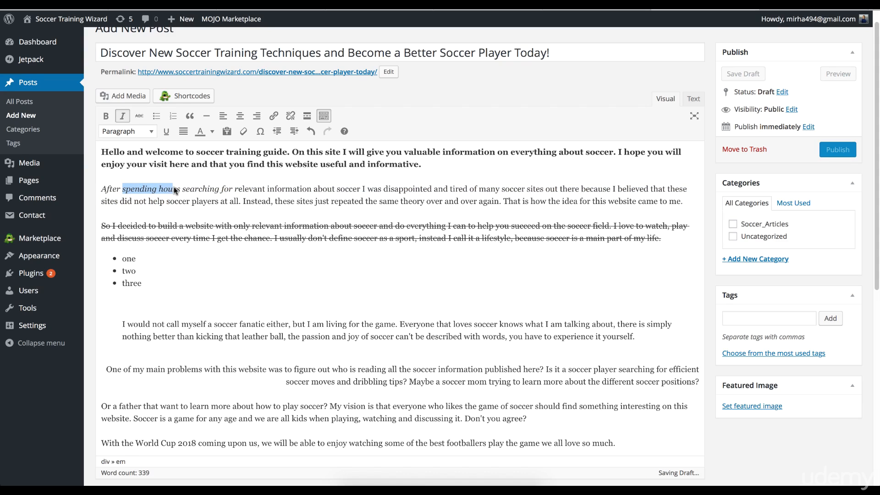
click(186, 189)
drag(196, 152, 264, 148)
click(274, 115)
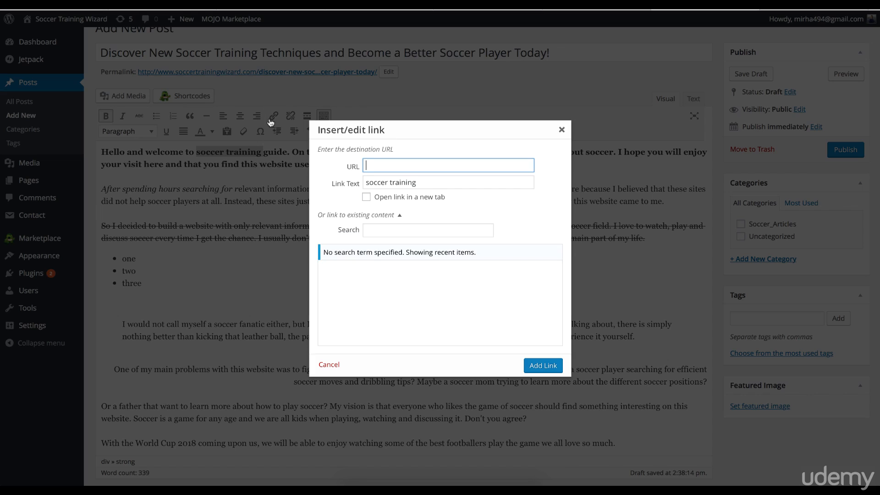
text(www.s)
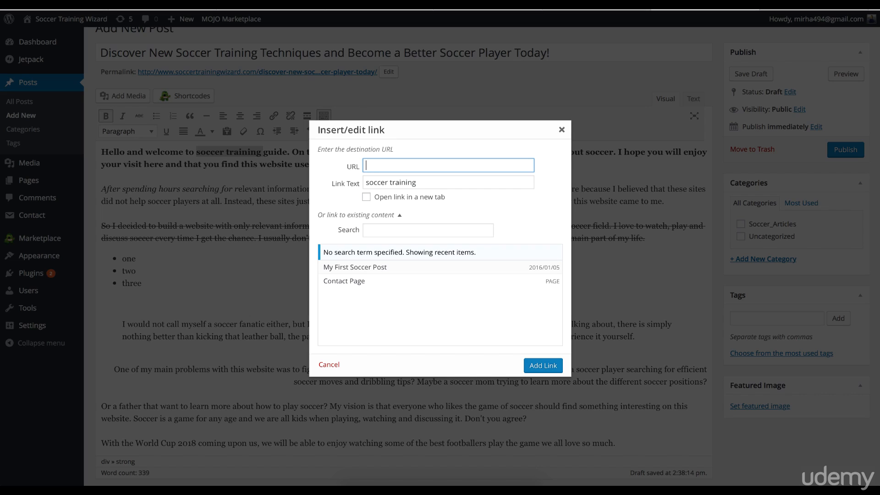
text(occer-training-guide.com)
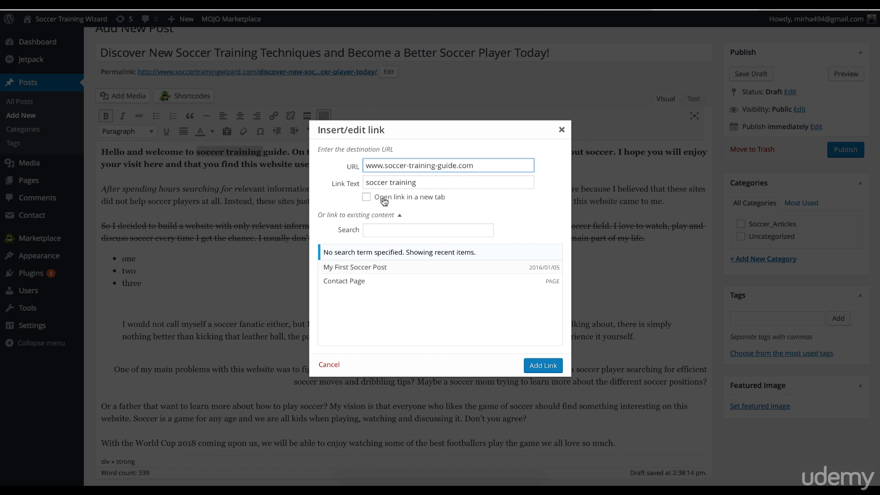
click(365, 198)
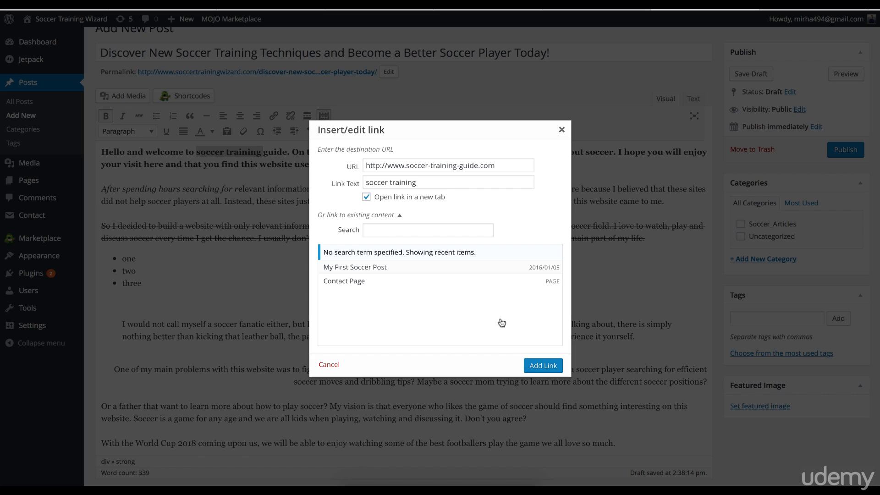
click(542, 366)
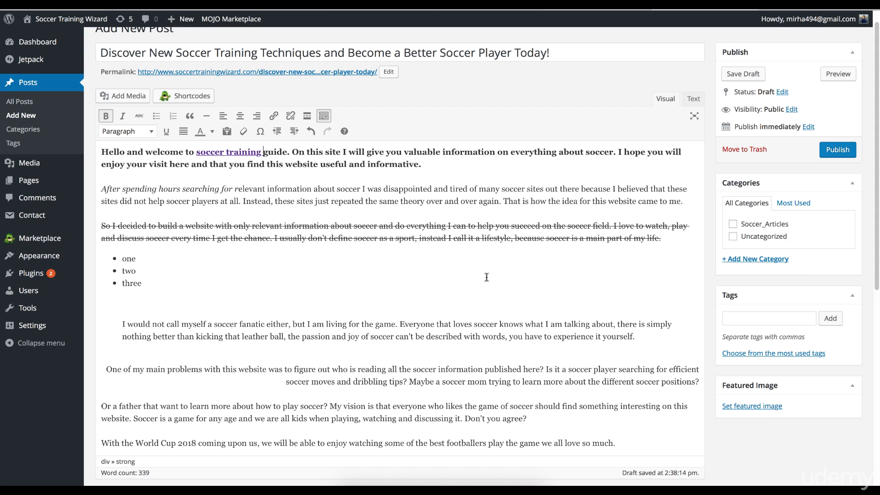
drag(264, 152, 187, 151)
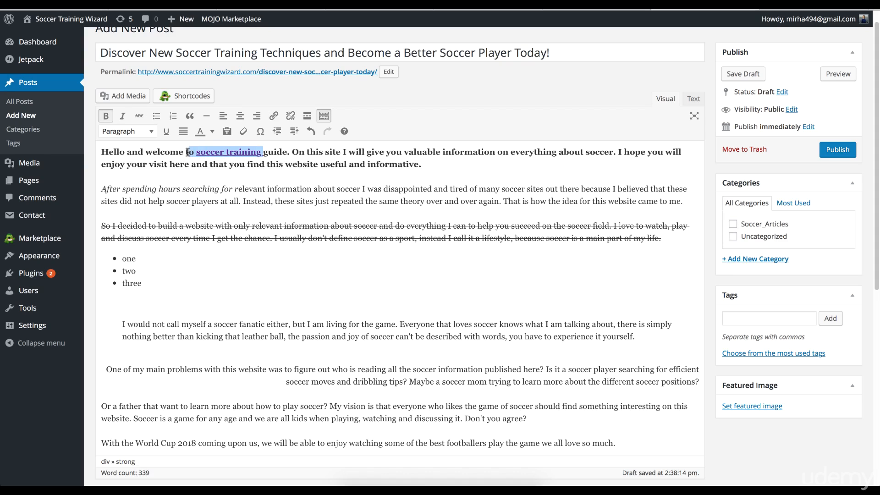
click(197, 151)
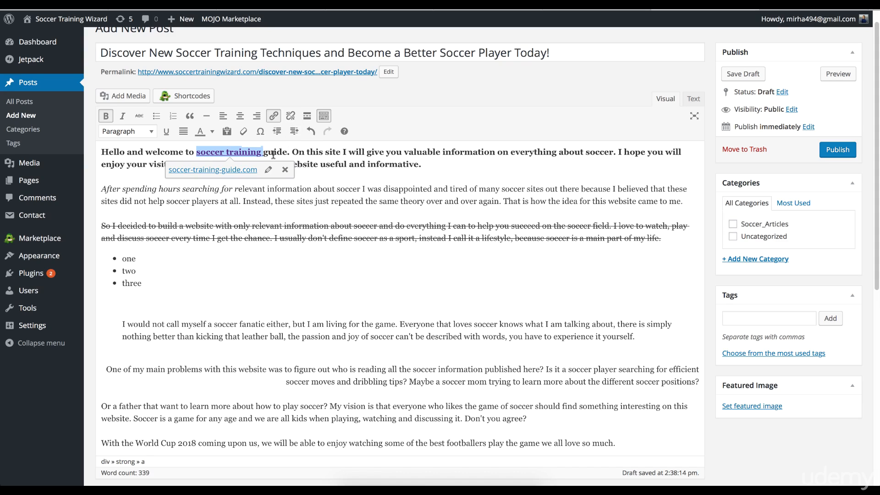
Insert a Read More tag above the paragraph beginning "One of my main problems" and preview the formatted post
click(137, 359)
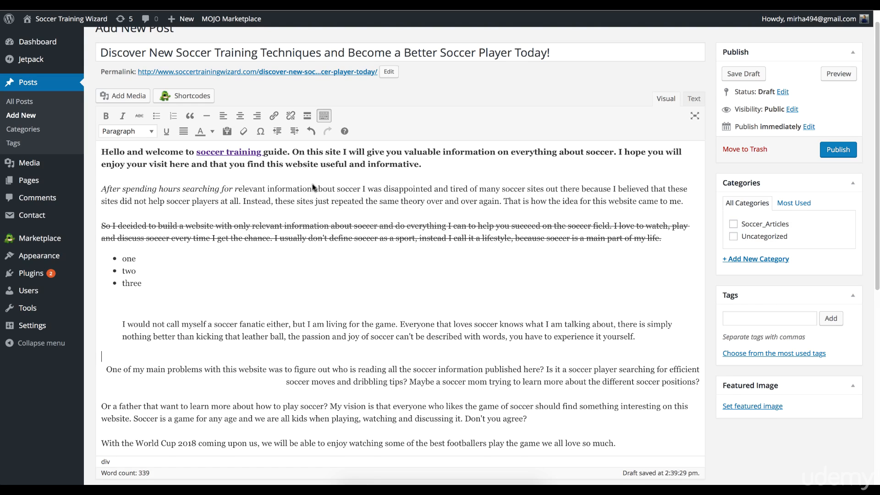
click(308, 117)
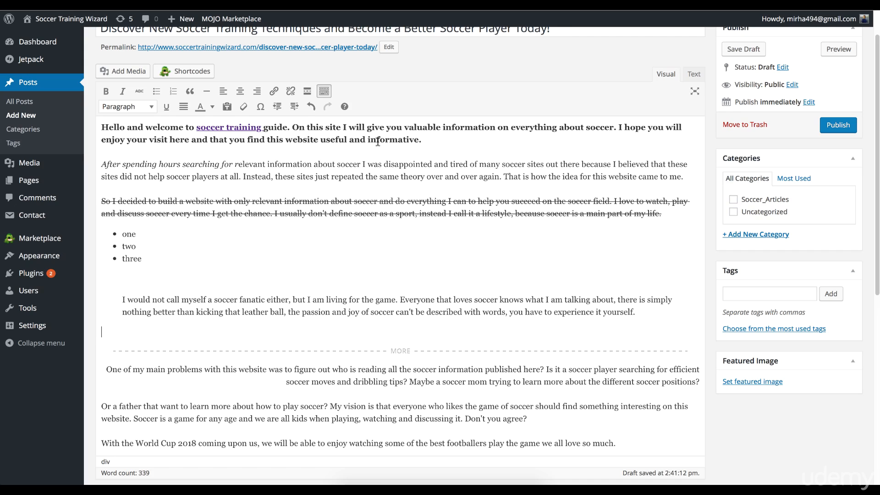
click(826, 51)
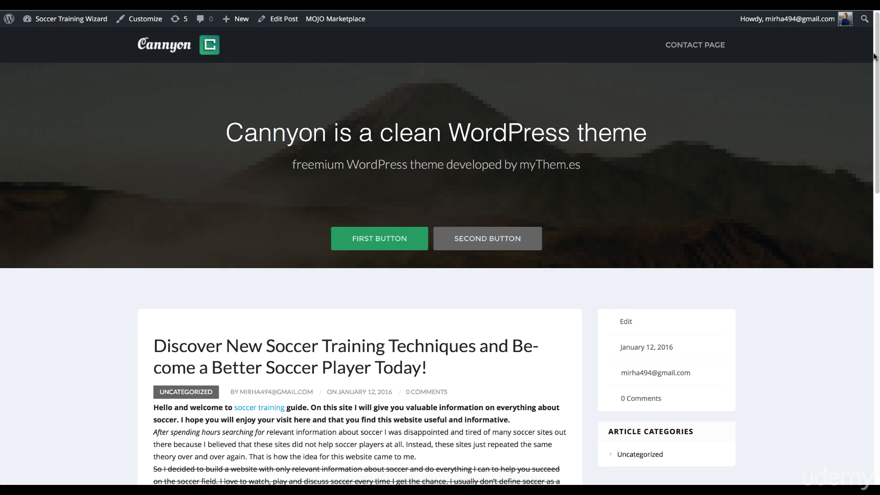
scroll(874, 55, down, 6)
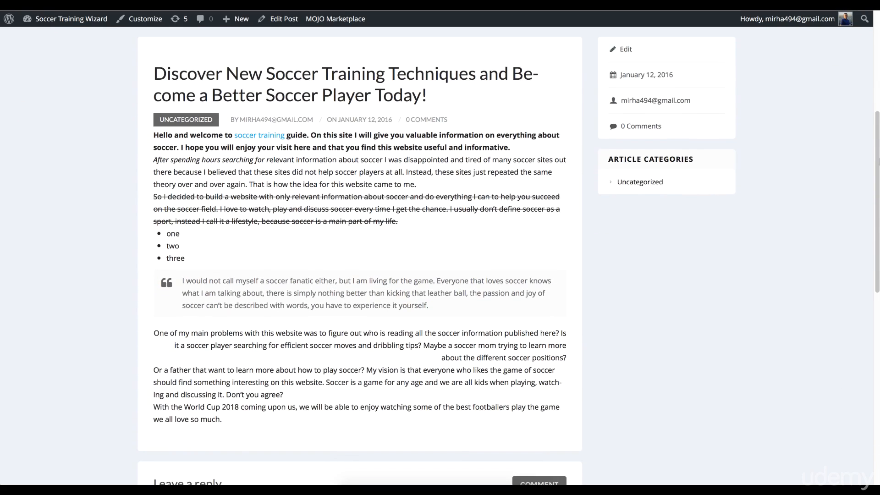
scroll(209, 233, down, 2)
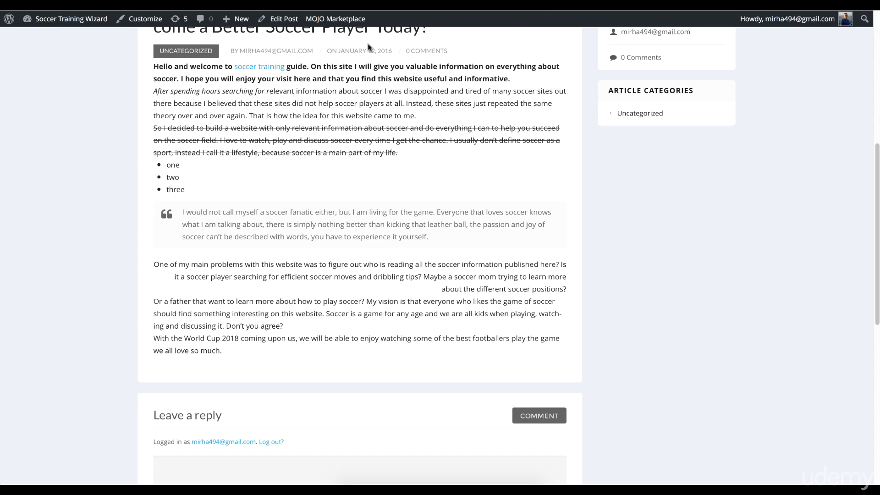
key(super+w)
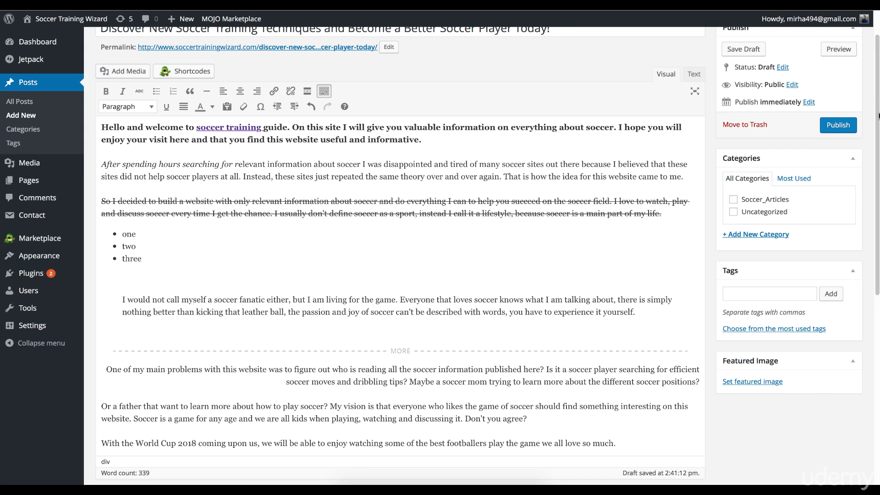
Add a new line reading "First Paragraph" above the opening paragraph that begins "Hello and welcome"
drag(877, 107, 873, 132)
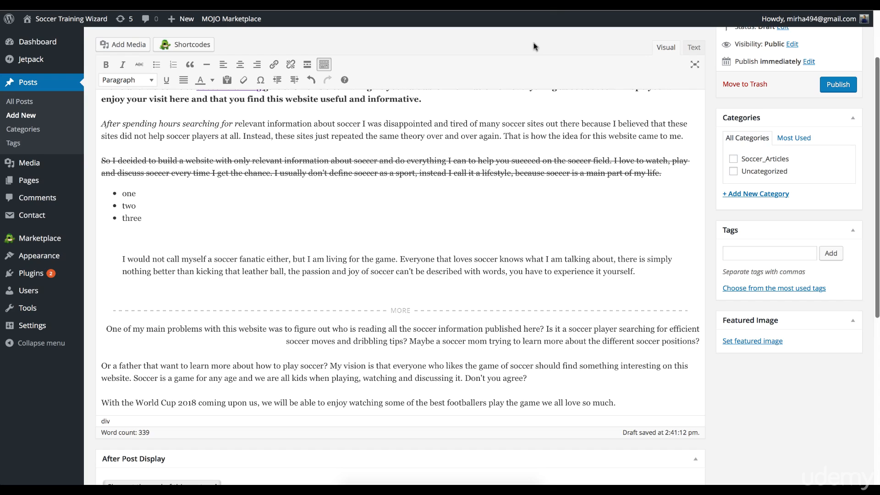
drag(875, 292, 876, 242)
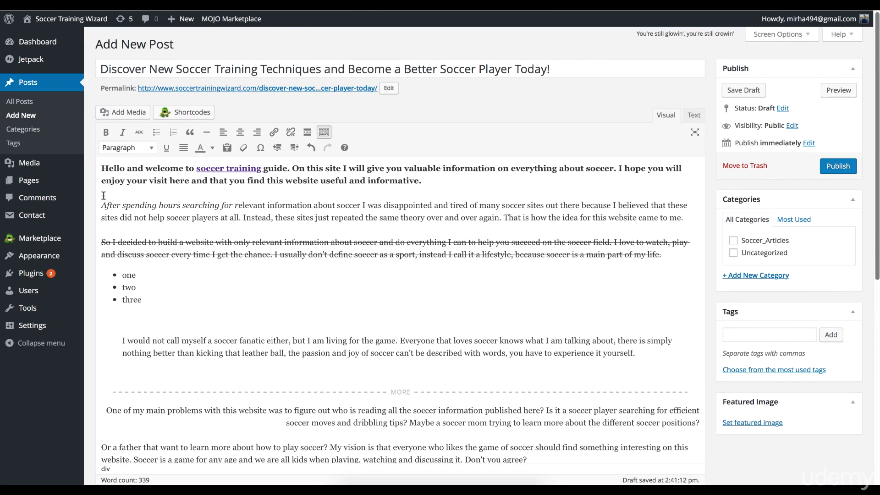
click(102, 173)
key(Return)
key(Up)
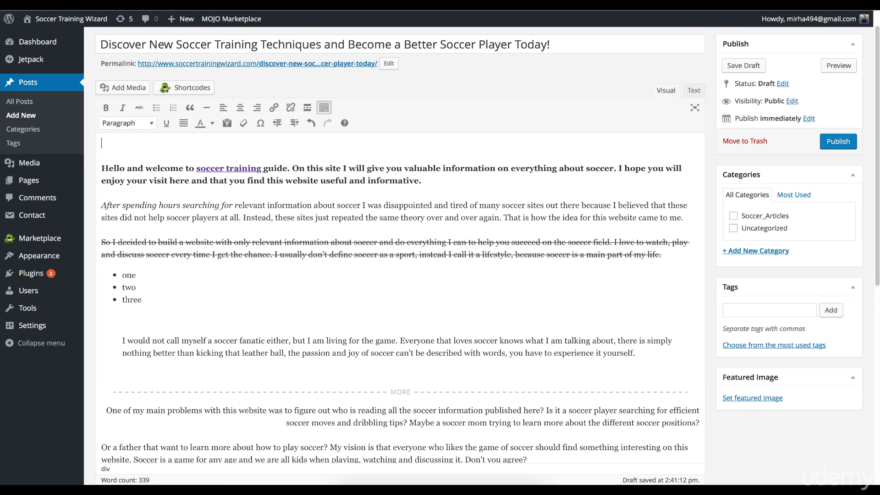
text(First Paragraph)
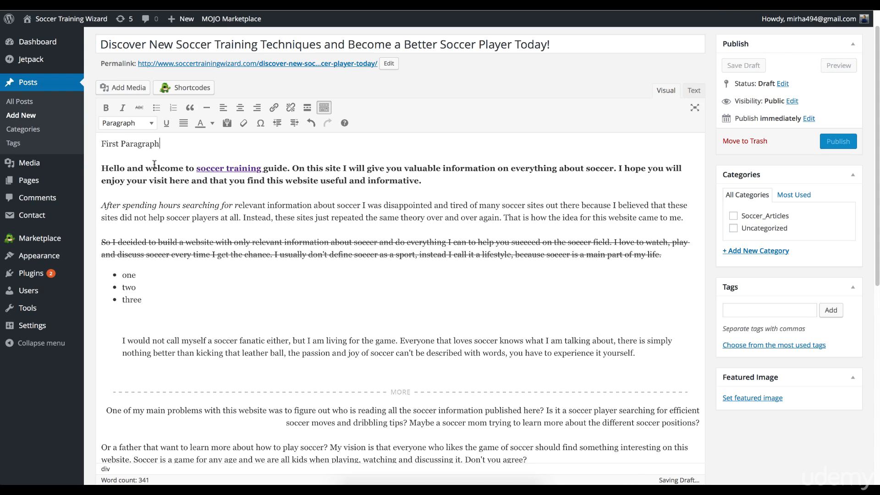
Format the "First Paragraph" line as Heading 2
drag(167, 143, 85, 133)
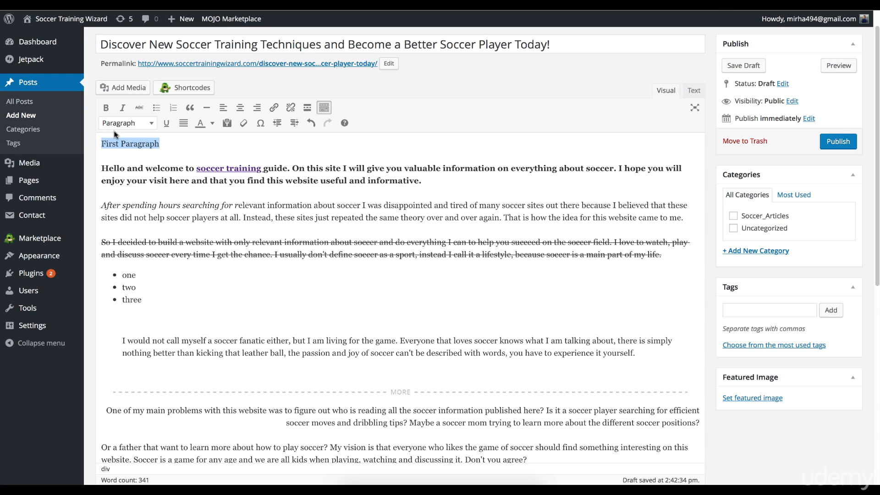
click(127, 123)
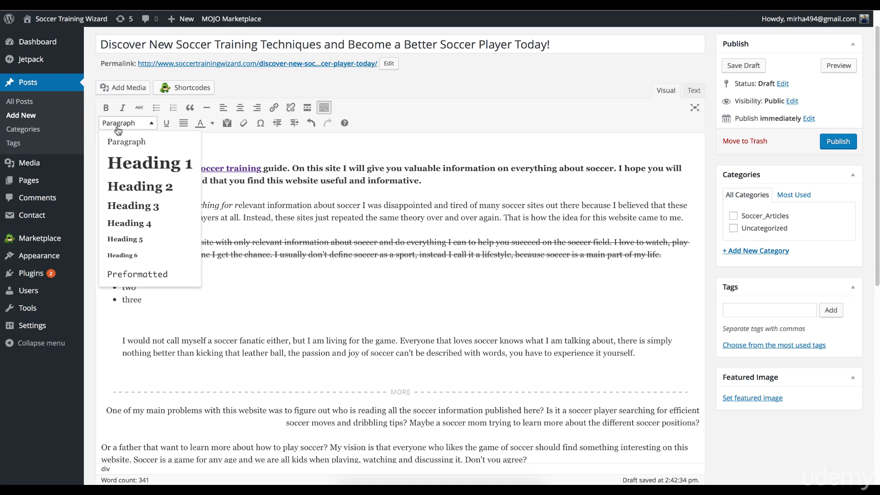
click(131, 186)
click(128, 156)
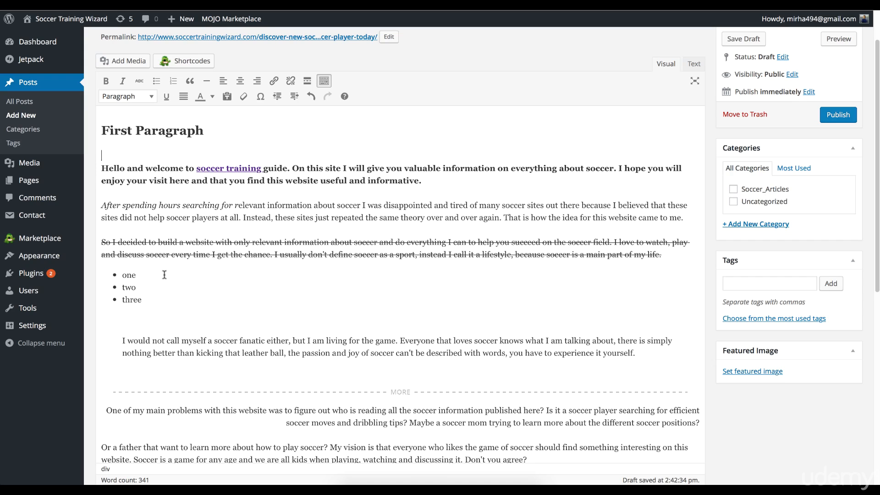
Underline the words "sites did not help soccer" and justify the paragraph that contains them
drag(103, 219, 138, 226)
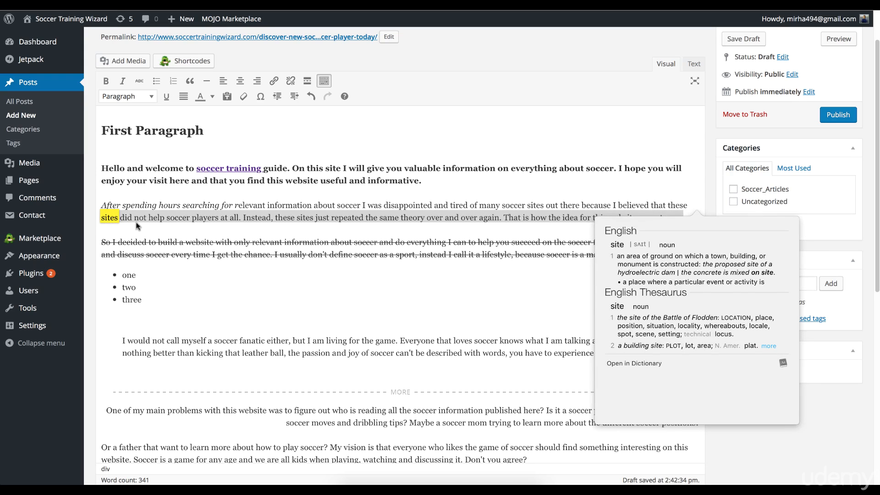
click(166, 218)
drag(191, 217, 103, 215)
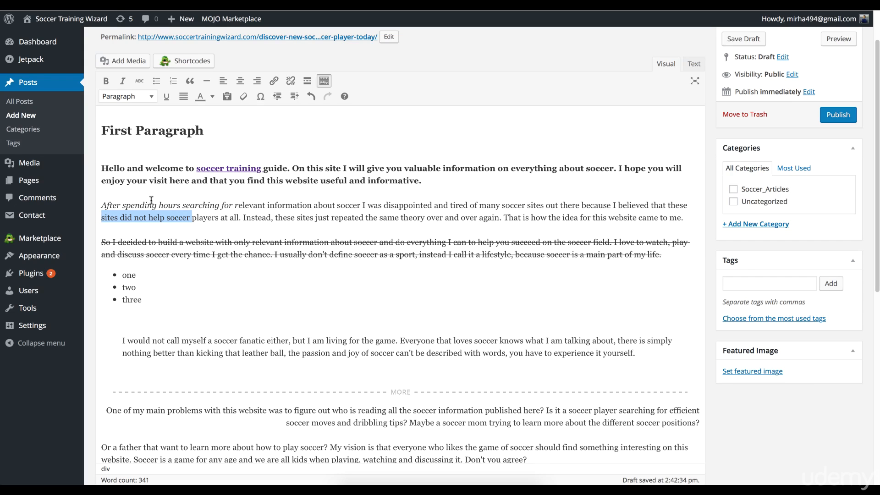
click(166, 96)
click(219, 214)
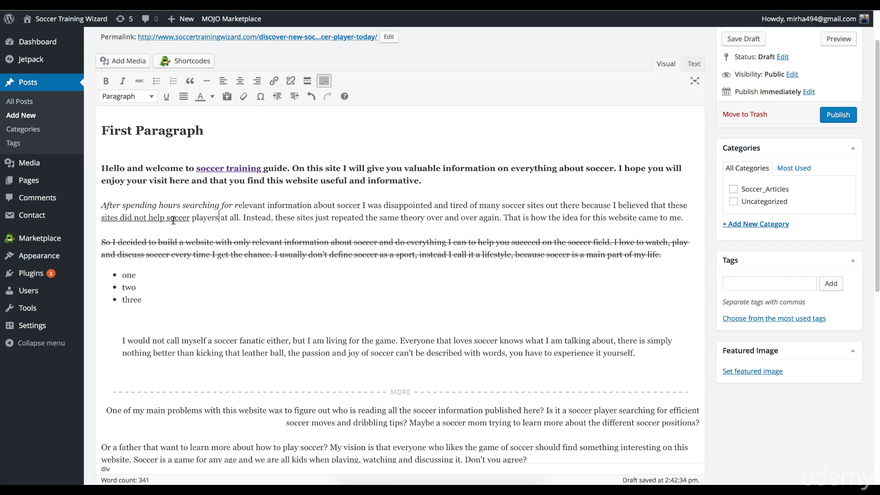
click(183, 99)
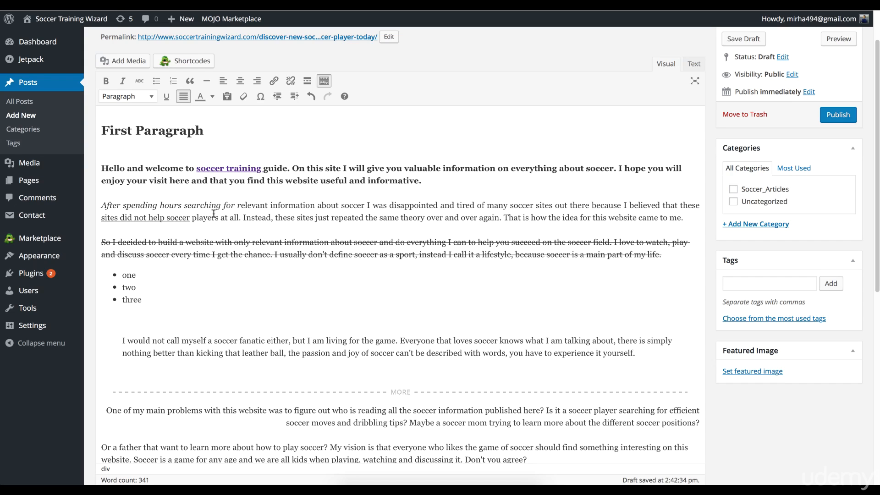
Colour the italic words "After spending hours searching" red
drag(103, 205, 169, 206)
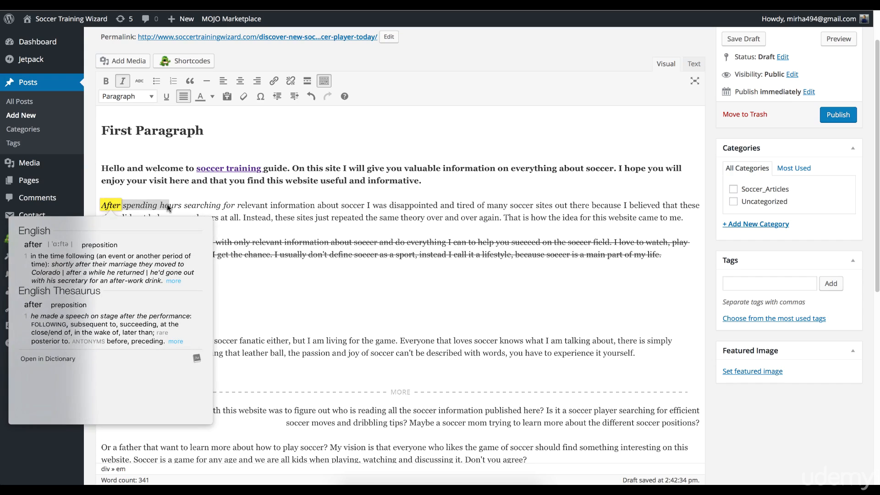
drag(223, 206, 86, 205)
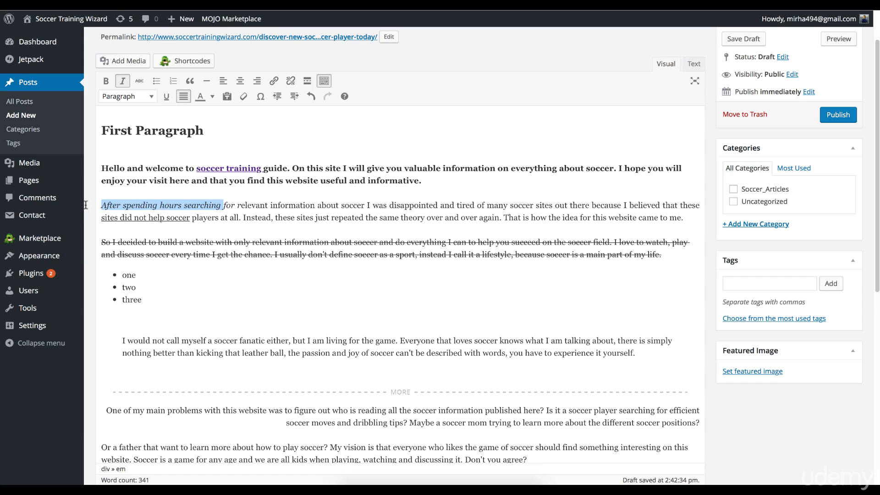
click(210, 100)
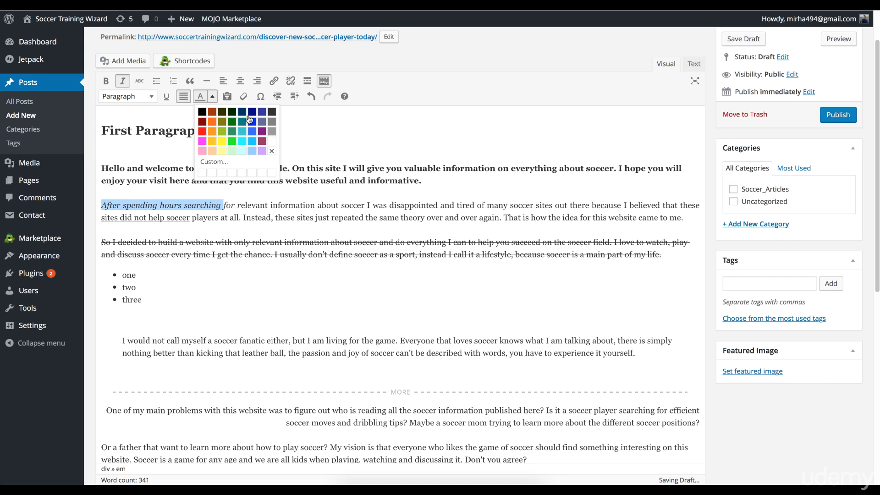
click(202, 131)
click(252, 205)
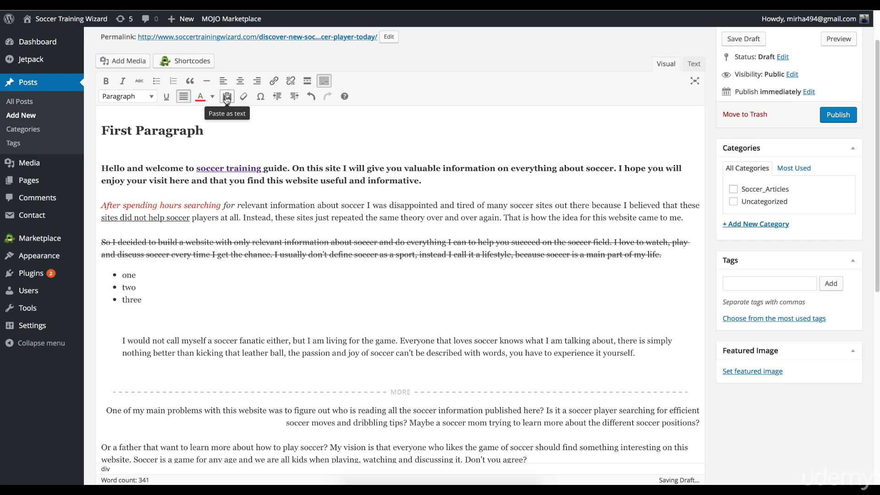
Clear the formatting from "information on everything about soccer." in the opening bold paragraph
scroll(226, 99, up, 1)
scroll(226, 97, down, 1)
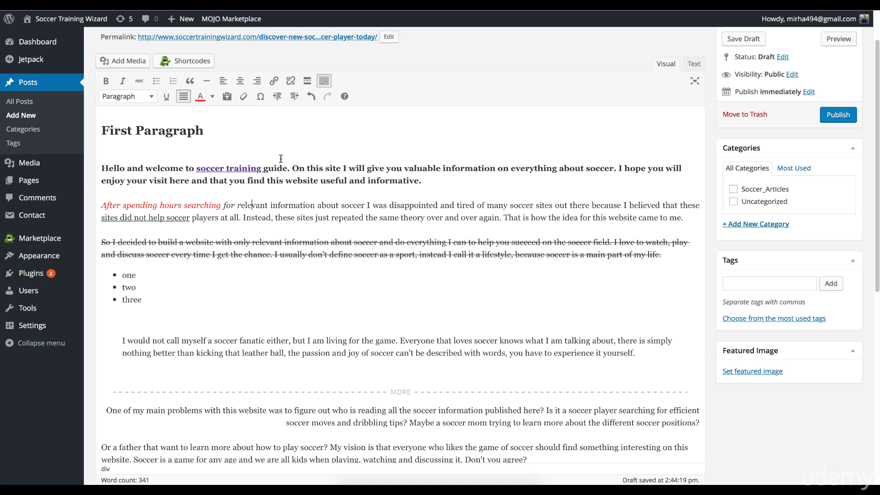
drag(443, 169, 618, 169)
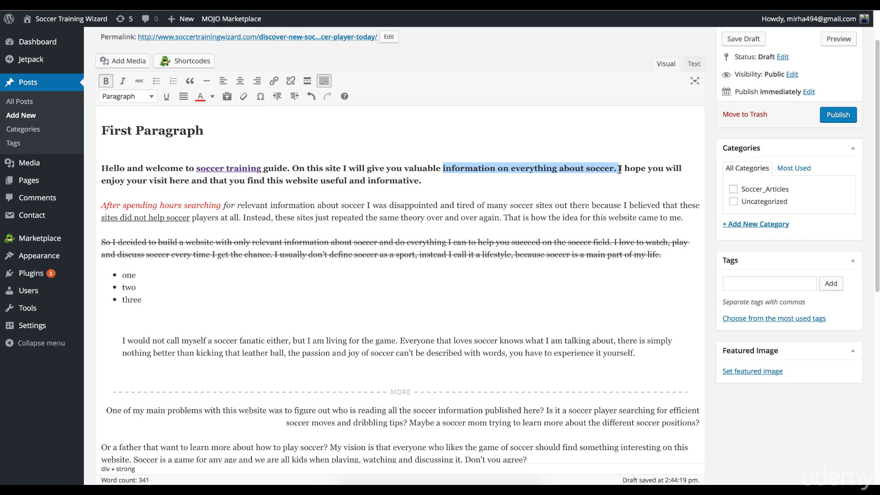
click(243, 96)
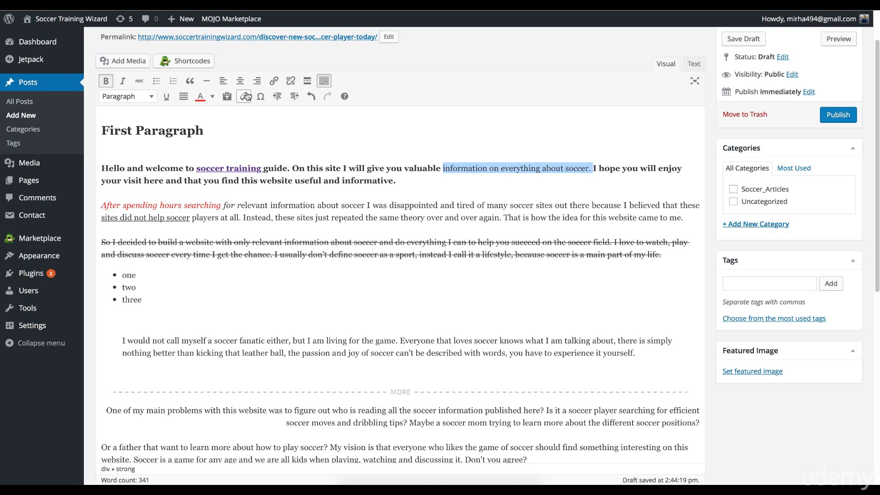
click(520, 147)
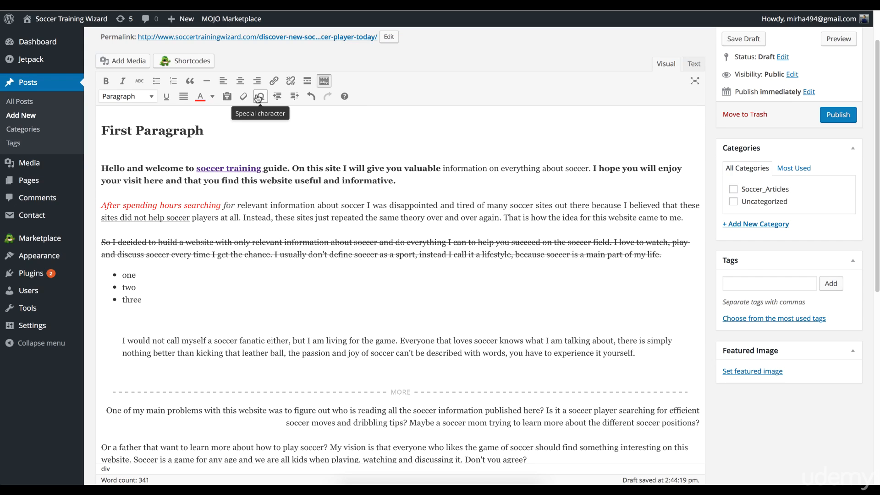
Look through the special character table and close it without inserting a character
click(259, 96)
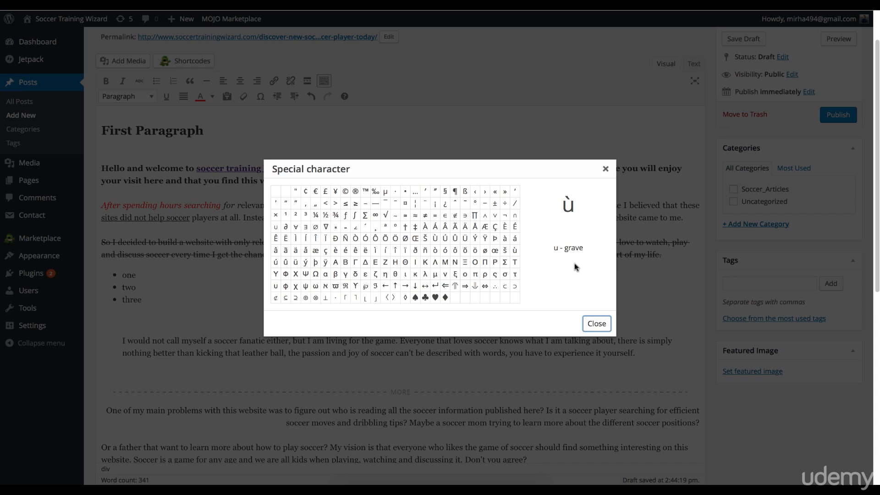
click(597, 324)
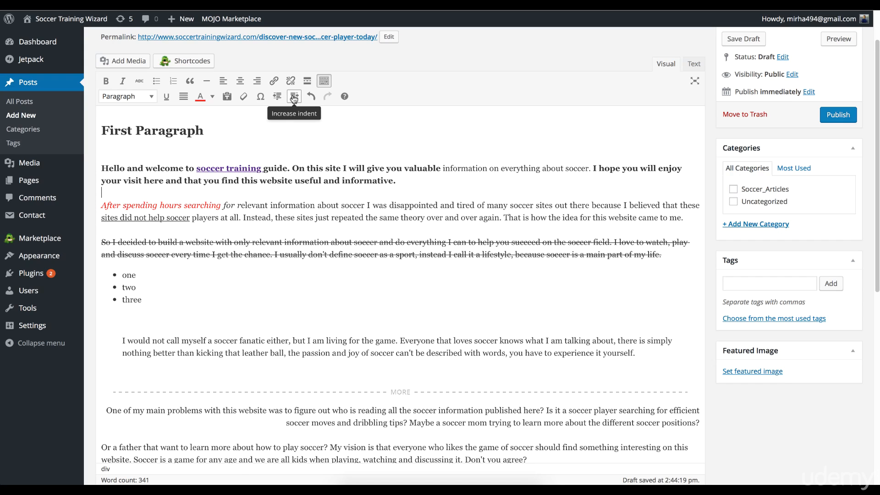
Indent the opening paragraph that begins with "Hello and welcome to soccer training guide."
click(102, 168)
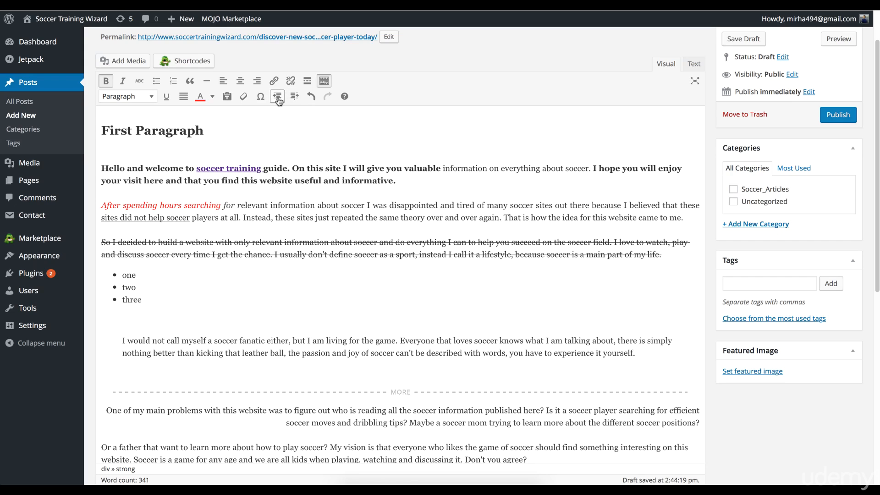
click(277, 97)
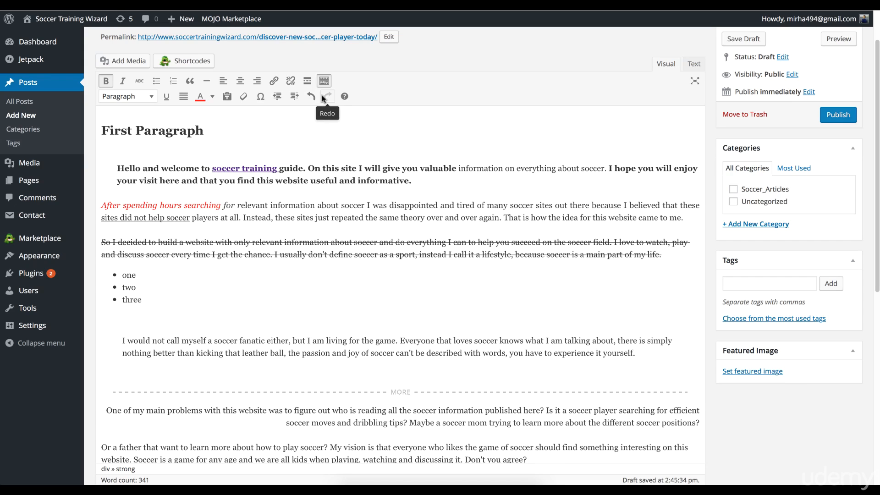
Read through the editor's keyboard shortcuts list down to the focus shortcuts and close it
click(344, 96)
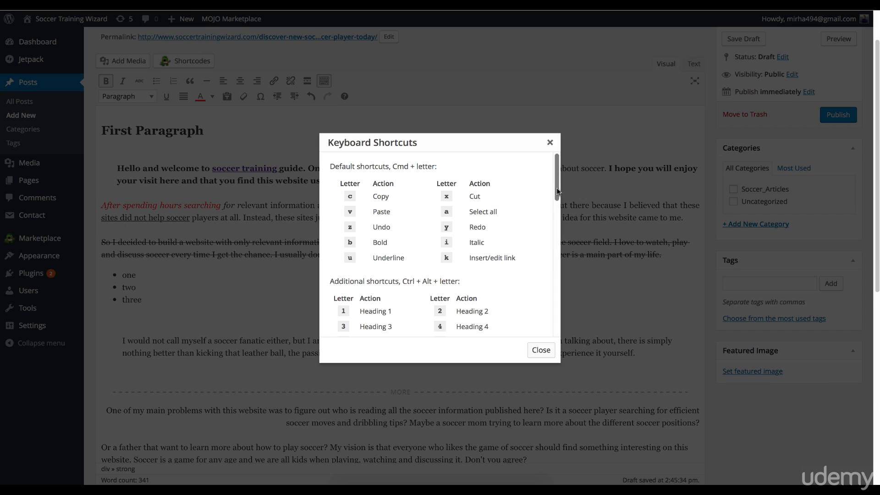
drag(557, 191, 577, 310)
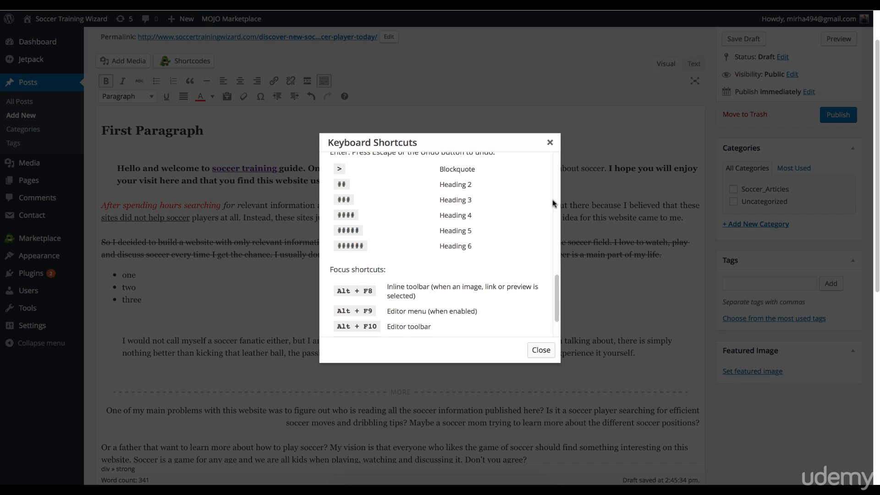
click(552, 144)
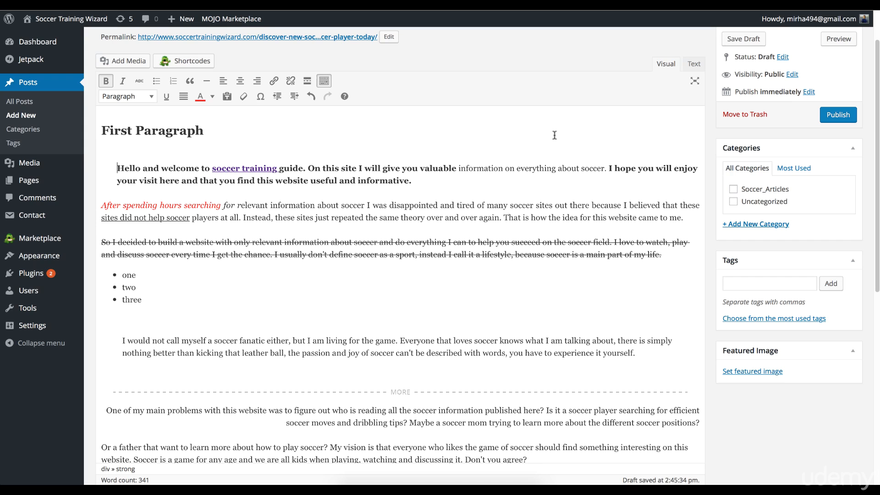
Enable the Discussion, Author, Send Trackbacks and Custom Fields boxes in the post editor's screen options
drag(877, 133, 877, 84)
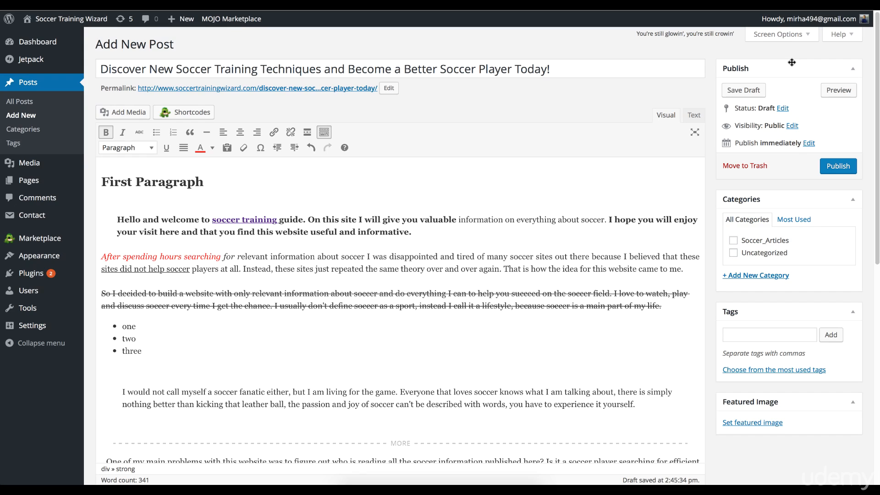
click(790, 36)
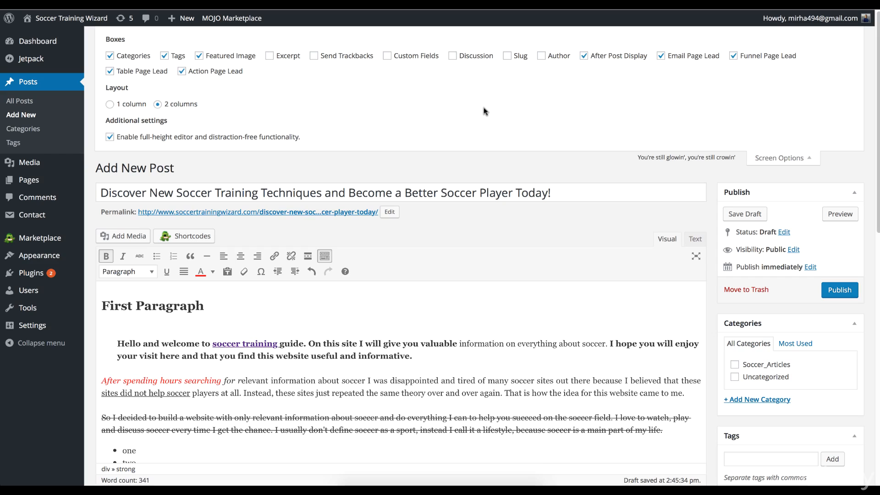
click(453, 56)
click(542, 56)
click(314, 56)
click(387, 56)
Open the post's visibility options and its publish date settings
scroll(878, 143, down, 2)
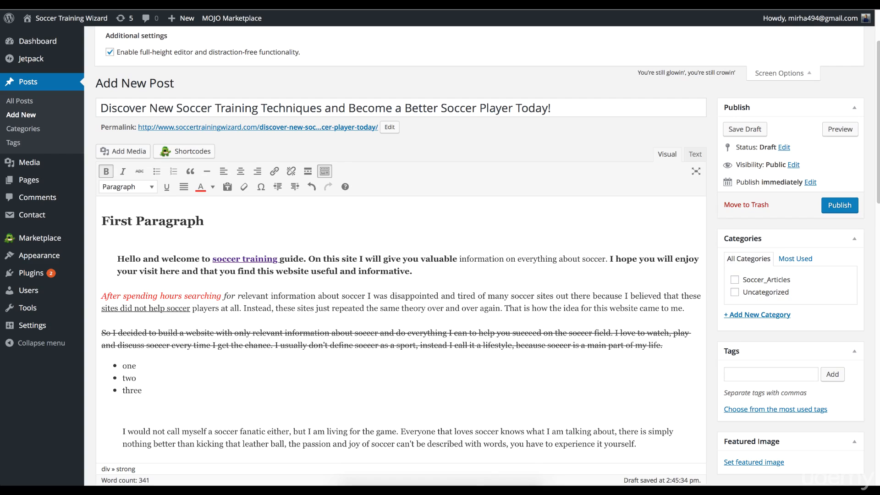
scroll(487, 248, down, 1)
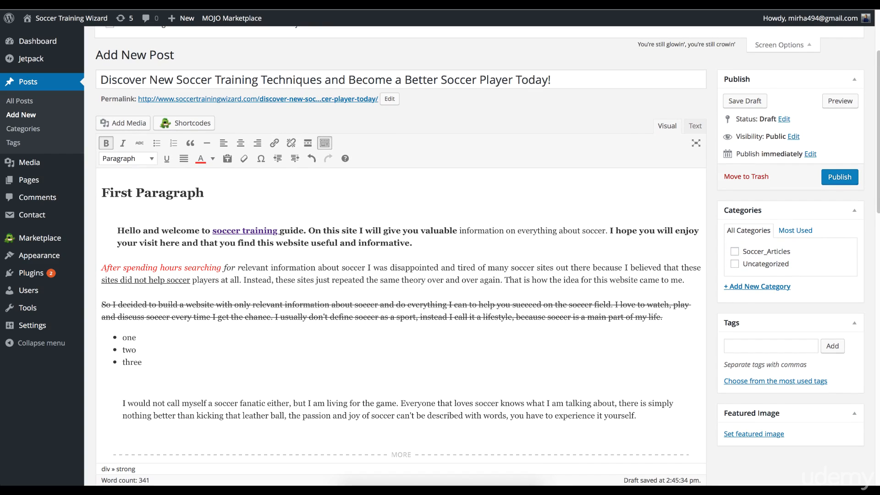
scroll(479, 245, down, 1)
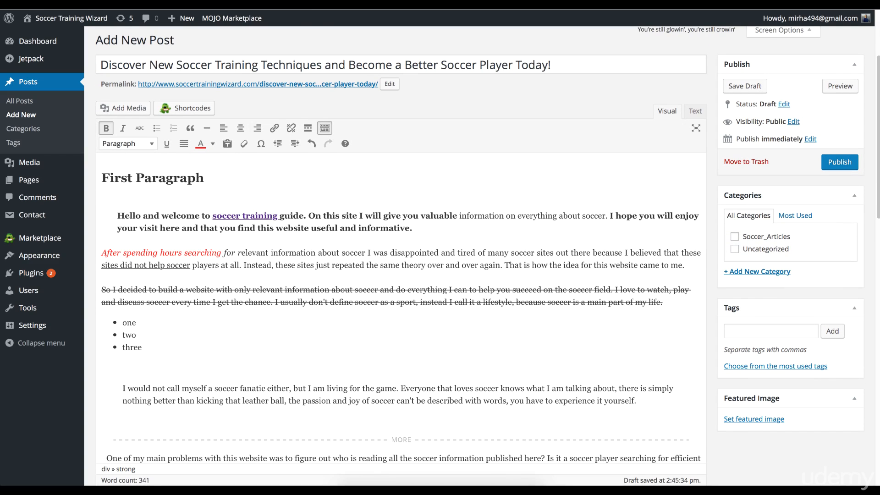
click(793, 122)
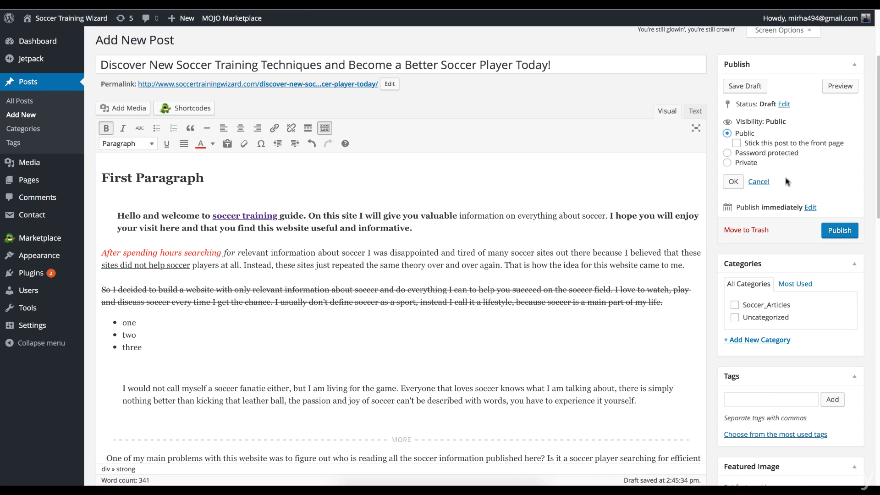
scroll(487, 256, down, 3)
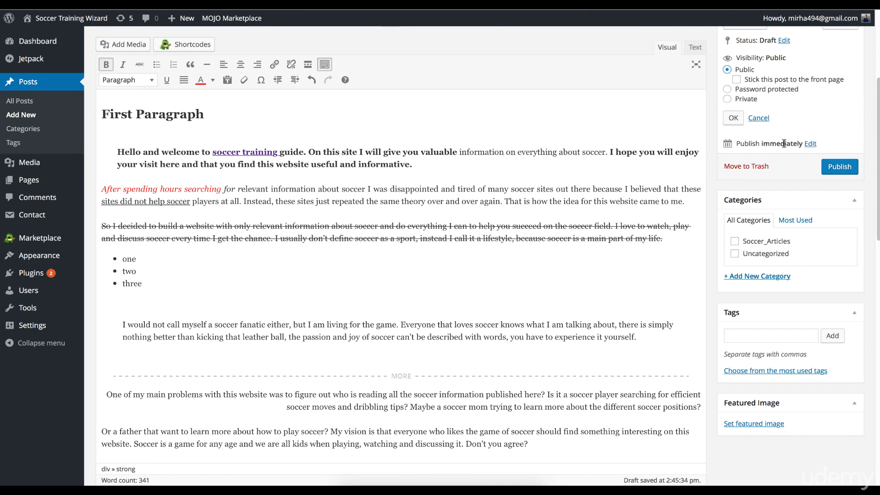
click(810, 144)
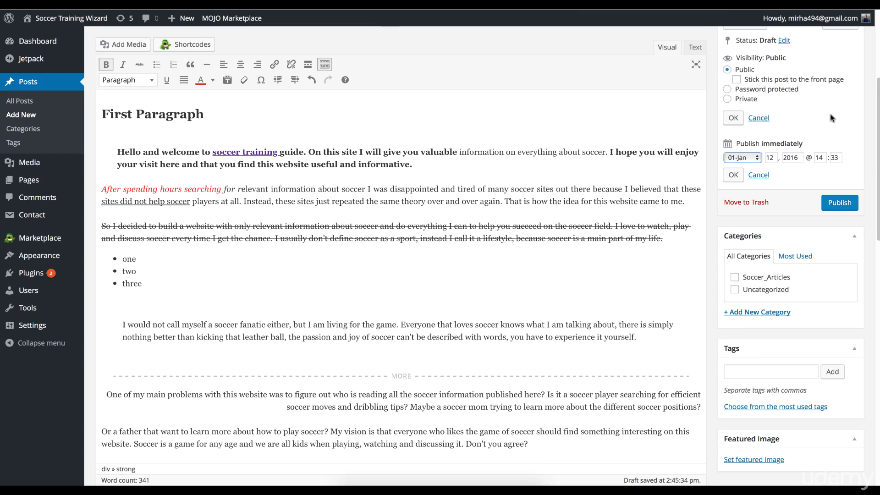
Enter the tags "soccer, play, football" for the post and open the list of most used tags
scroll(877, 158, down, 5)
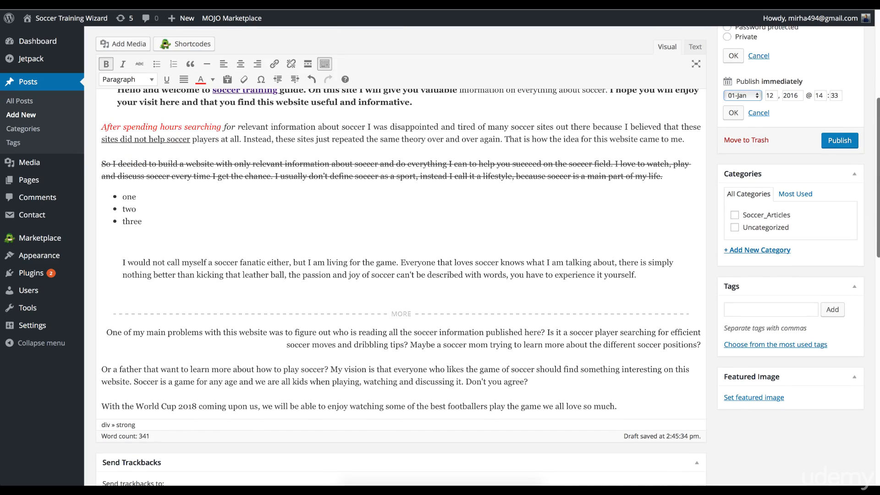
scroll(877, 158, down, 1)
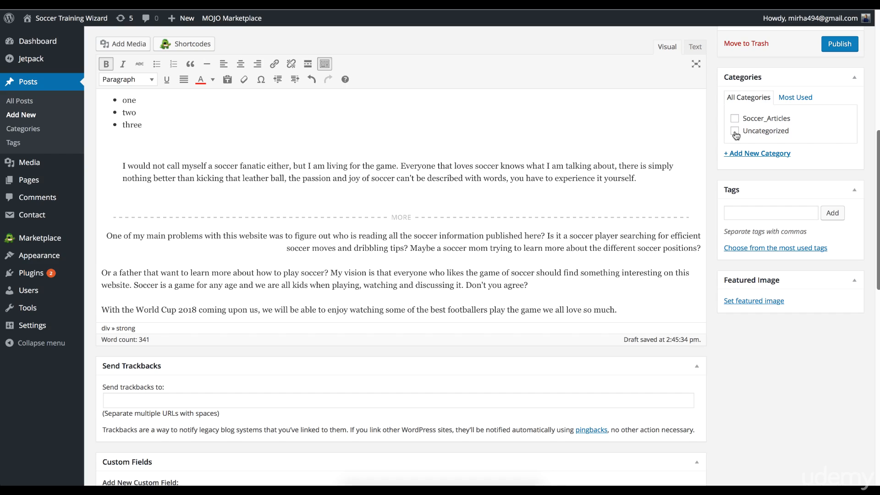
click(746, 213)
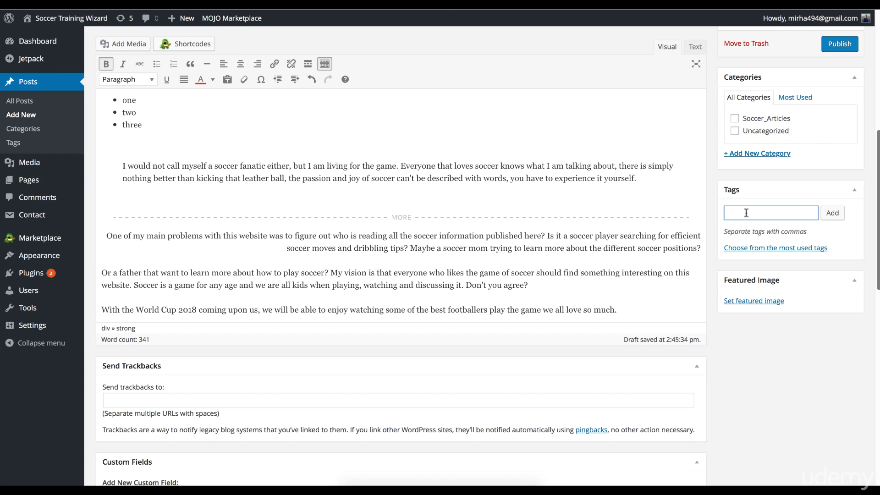
text(soccer, play, football)
click(801, 252)
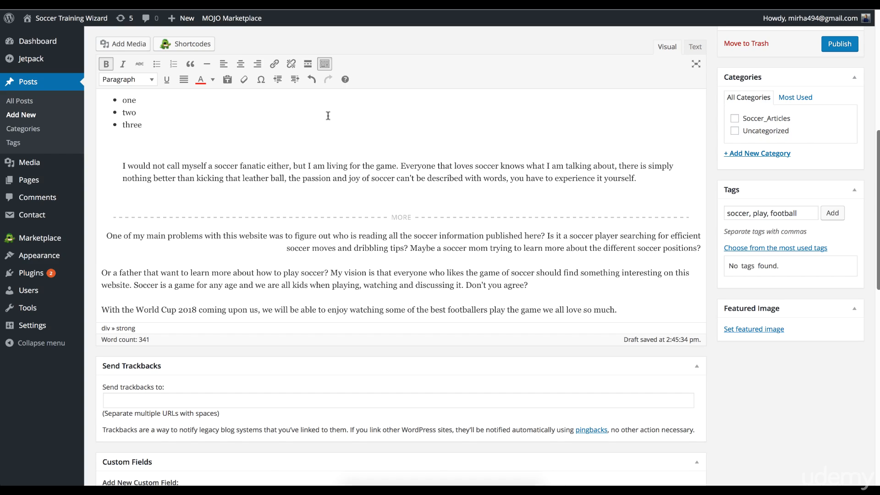
Insert flick-header.jpg from the media library into the opening paragraph, left-aligned, without a link, at Medium size (300 × 176)
click(126, 45)
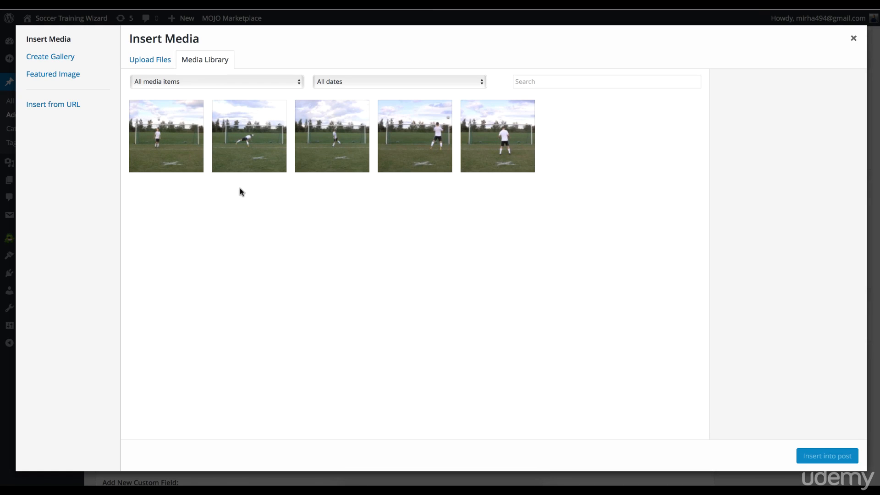
click(170, 145)
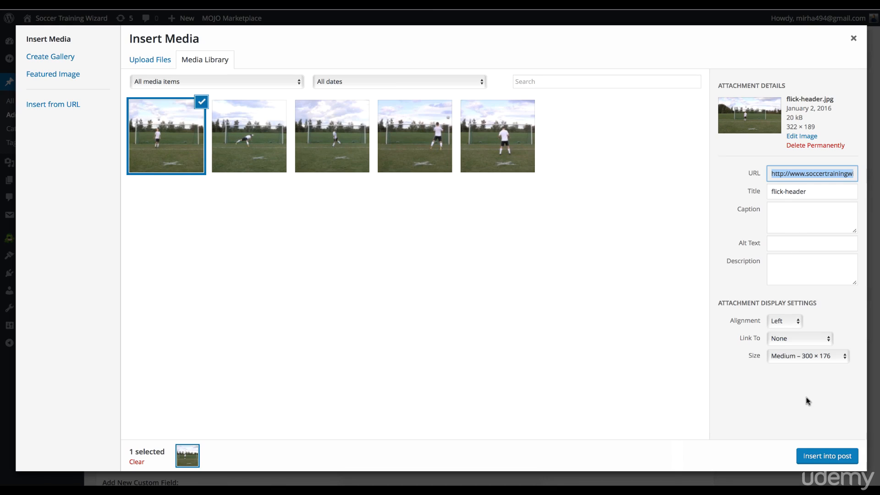
click(816, 457)
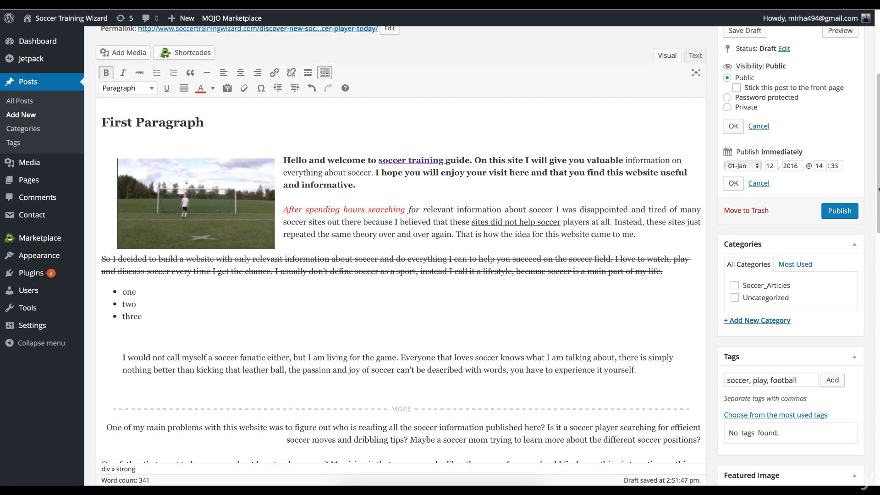
Preview the post and examine how its title, image, text formatting, quote, categories and tags appear on the site
scroll(868, 216, up, 2)
click(846, 94)
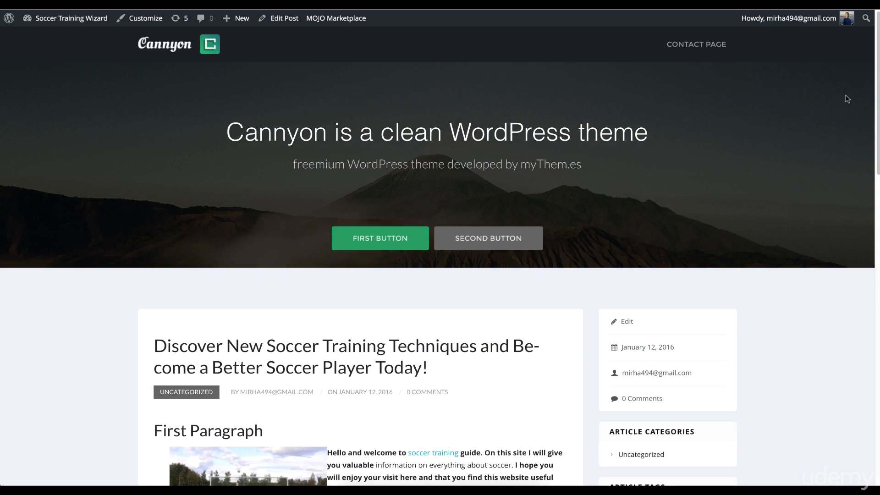
scroll(847, 98, down, 1)
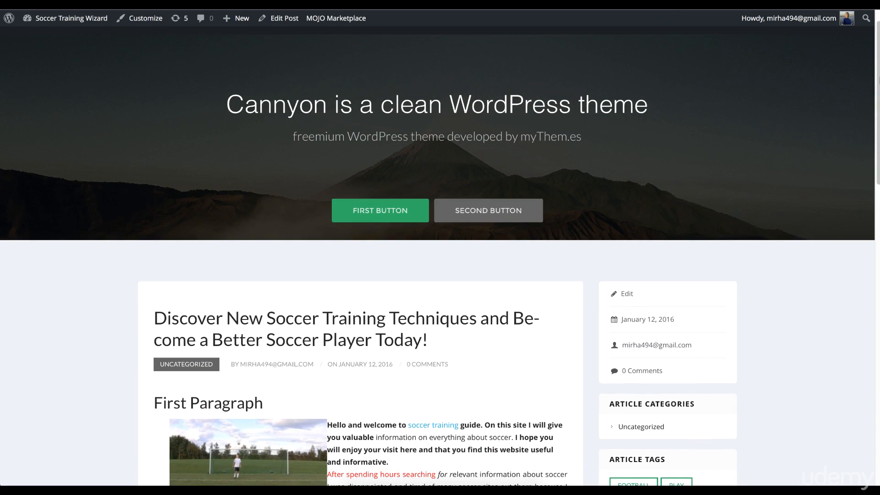
scroll(437, 248, down, 1)
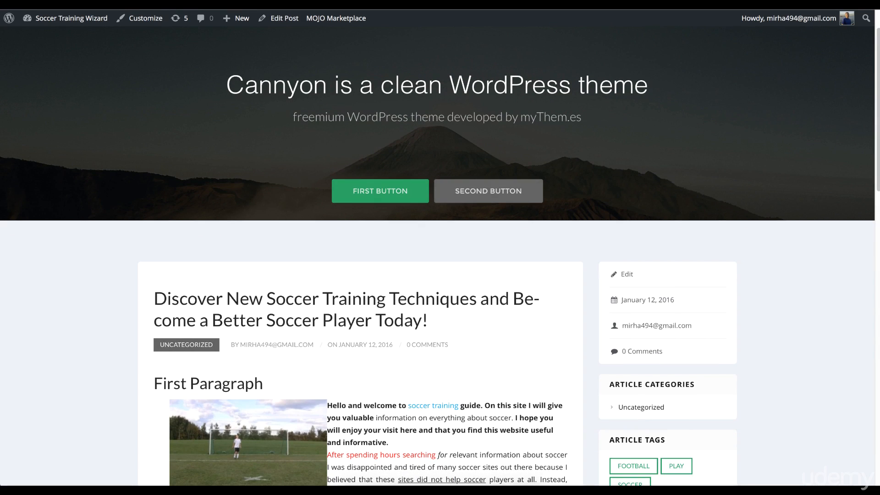
scroll(440, 257, down, 4)
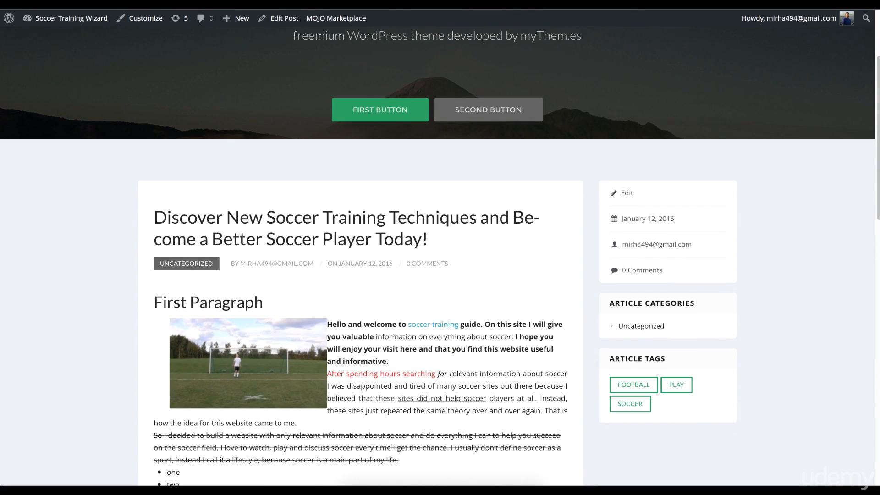
scroll(440, 256, down, 1)
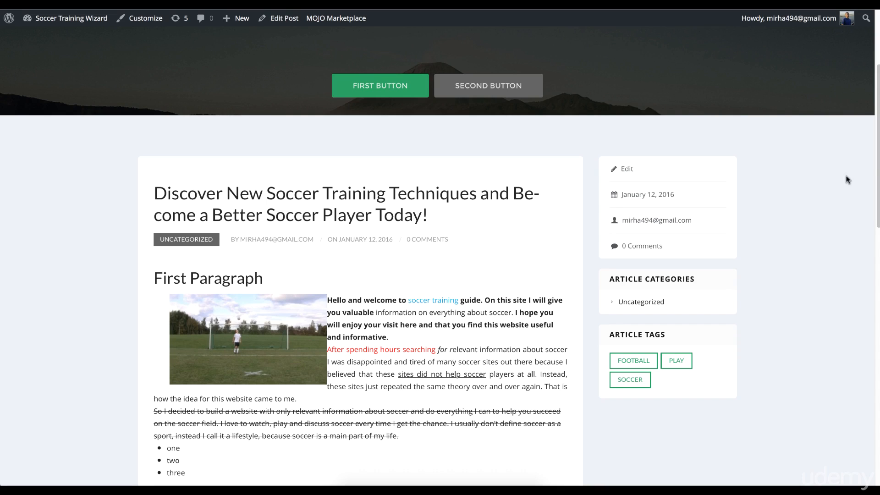
drag(877, 151, 878, 212)
scroll(440, 256, up, 2)
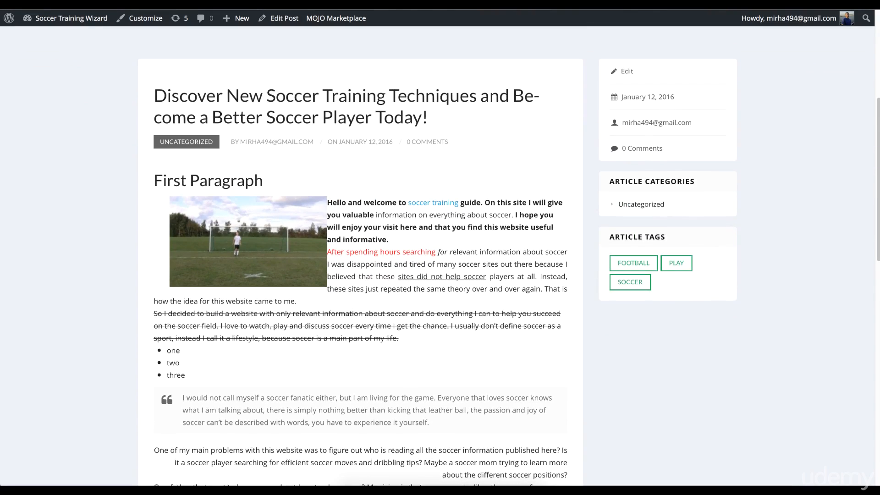
scroll(440, 257, down, 4)
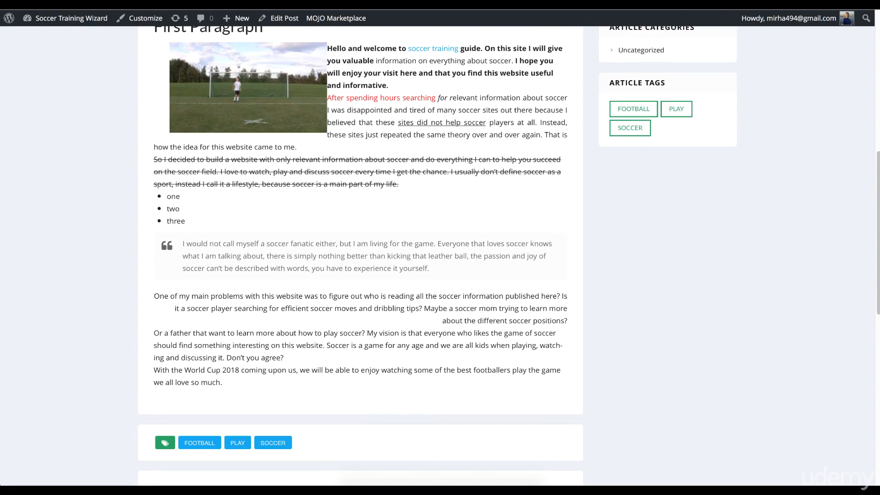
drag(878, 240, 878, 188)
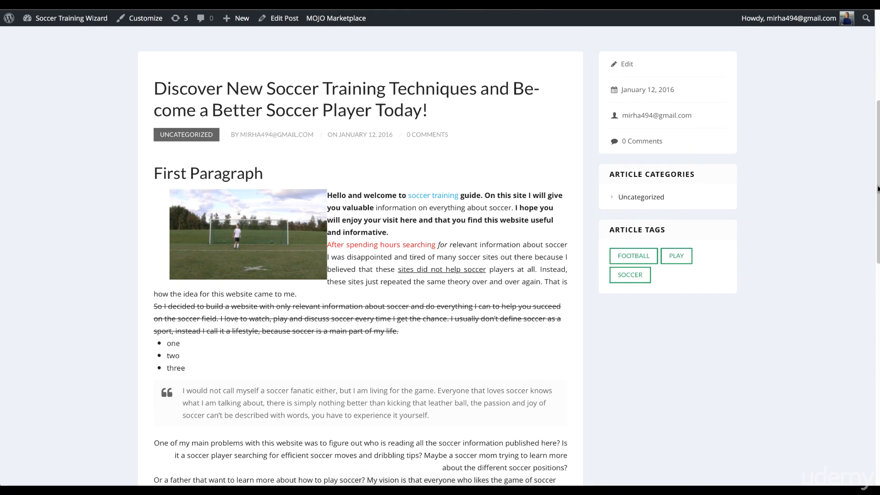